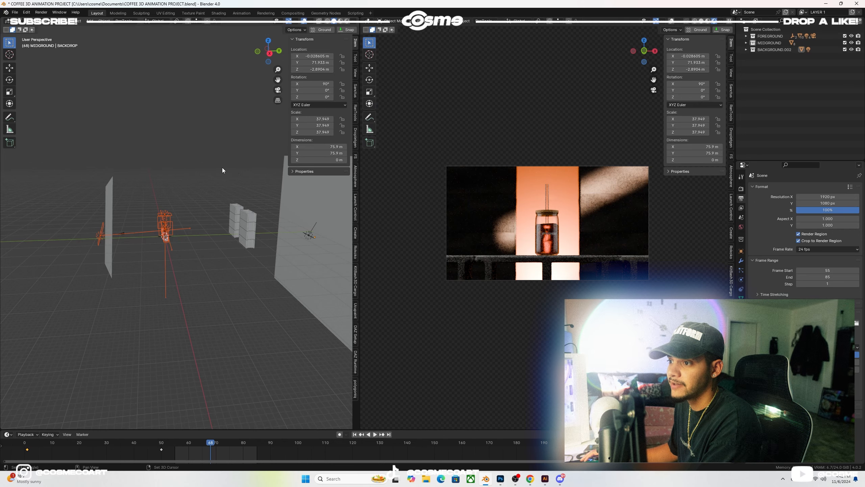
# Step: Try to move the brick walls behind the jar into a new collection
pyautogui.keyDown('shift'); pyautogui.moveTo(222, 168); pyautogui.dragTo(154, 165, button='middle'); pyautogui.keyUp('shift')
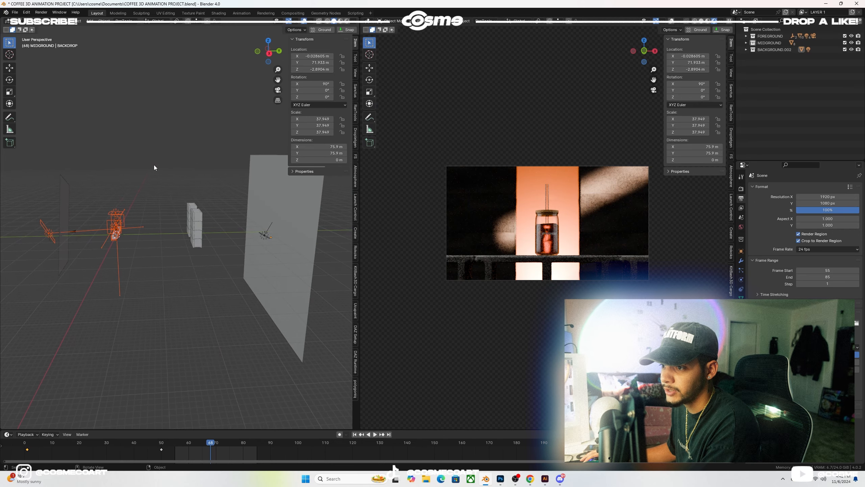
pyautogui.keyDown('shift'); pyautogui.moveTo(154, 164); pyautogui.dragTo(218, 284); pyautogui.keyUp('shift')
pyautogui.press('m')
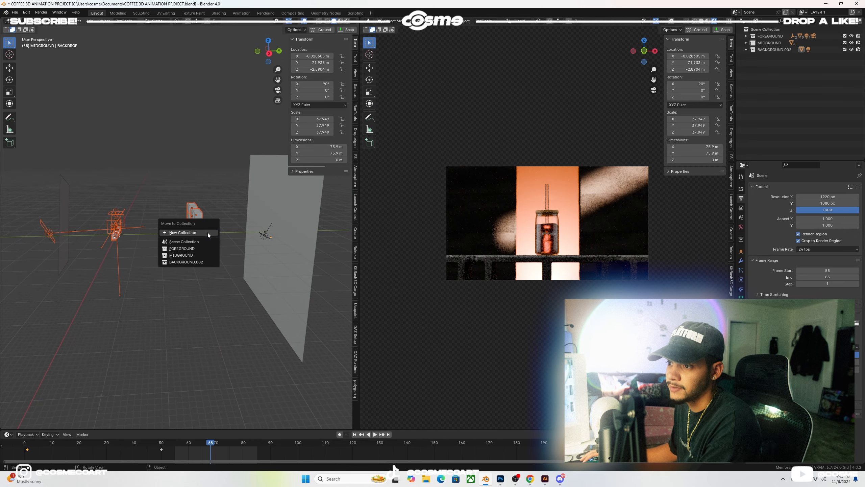
pyautogui.click(208, 233)
pyautogui.click(176, 171)
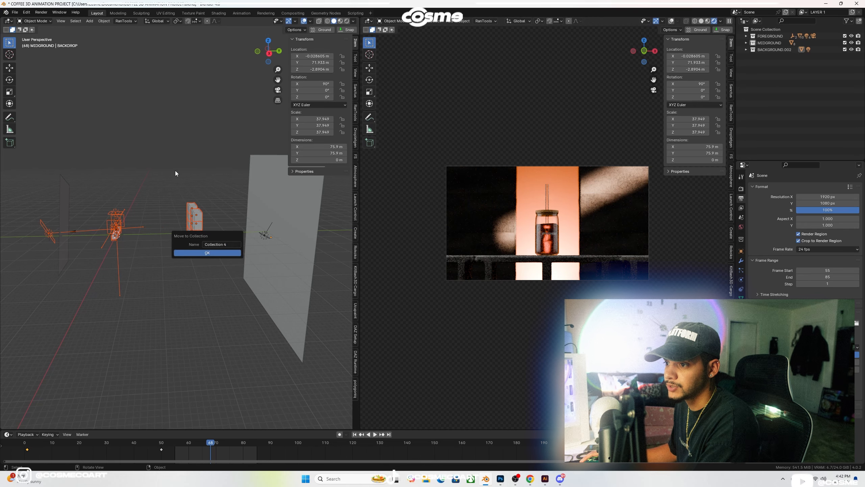
pyautogui.click(176, 170)
pyautogui.click(176, 171)
pyautogui.keyDown('shift'); pyautogui.moveTo(198, 173); pyautogui.dragTo(159, 175, button='middle'); pyautogui.keyUp('shift')
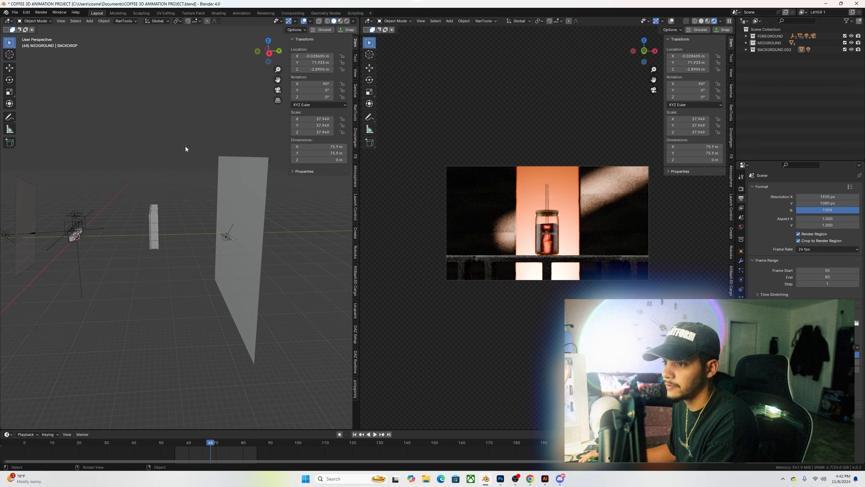
# Step: Try to move the large backdrop plane and its light into a new collection named DBGDFRH
pyautogui.moveTo(161, 110); pyautogui.dragTo(269, 306)
pyautogui.press('m')
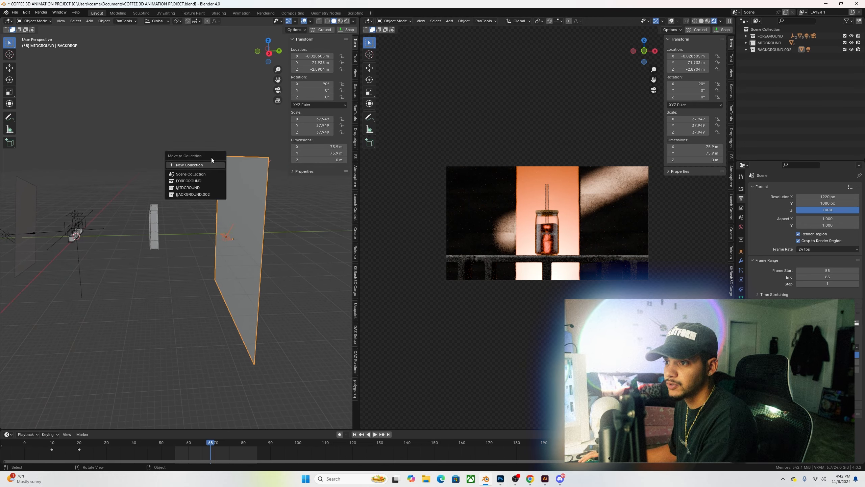
pyautogui.click(200, 170)
pyautogui.write('DBGDFRH')
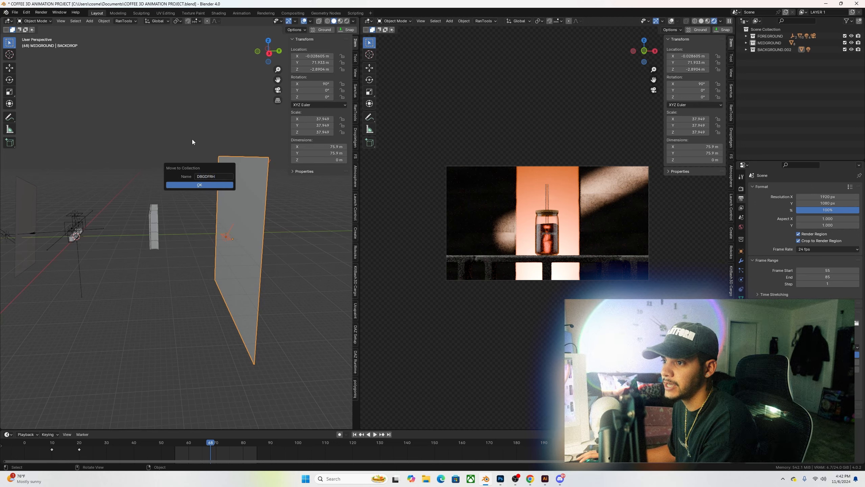
pyautogui.press('Return')
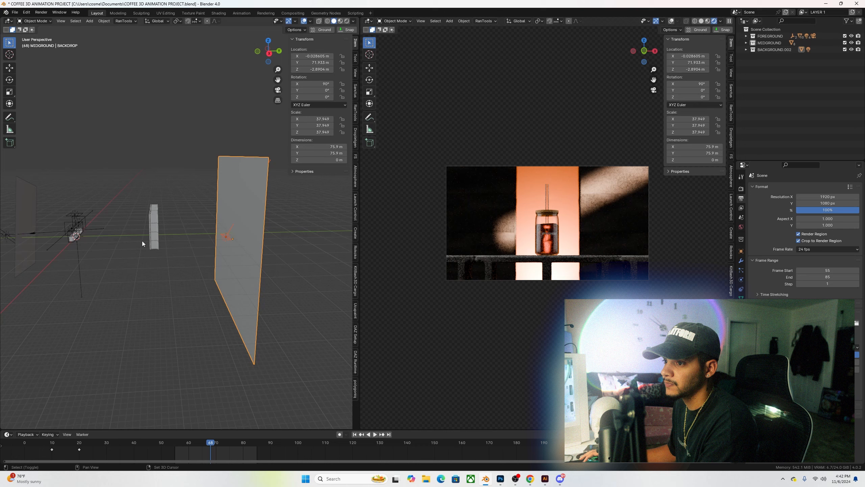
# Step: Play back the animation to preview the moving window light, and make the timeline area taller
pyautogui.moveTo(142, 240); pyautogui.dragTo(186, 204, button='middle')
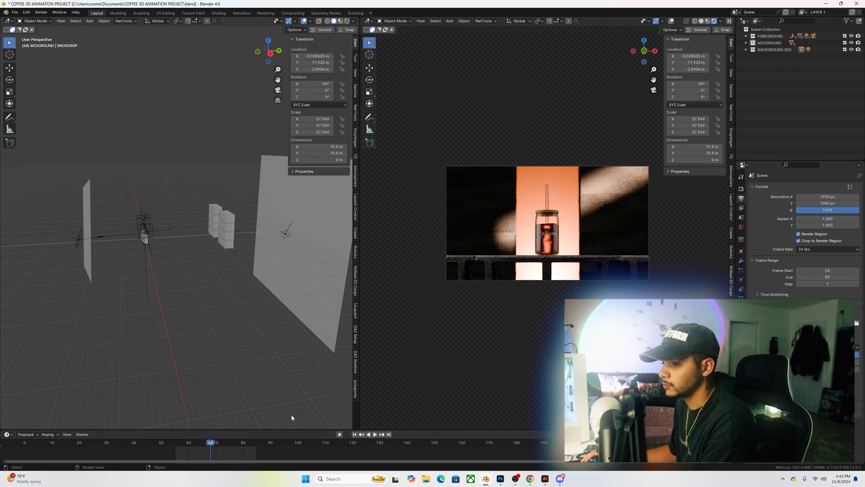
pyautogui.press('space')
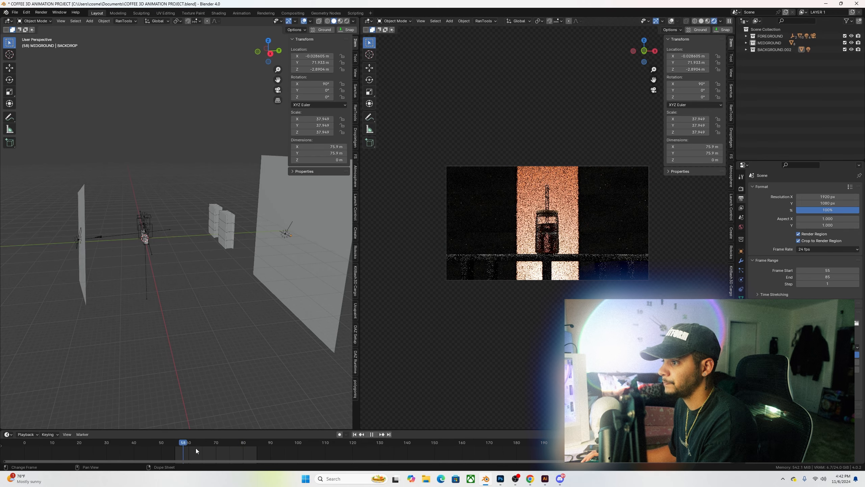
pyautogui.press('space')
pyautogui.scroll(-2, 222, 453)
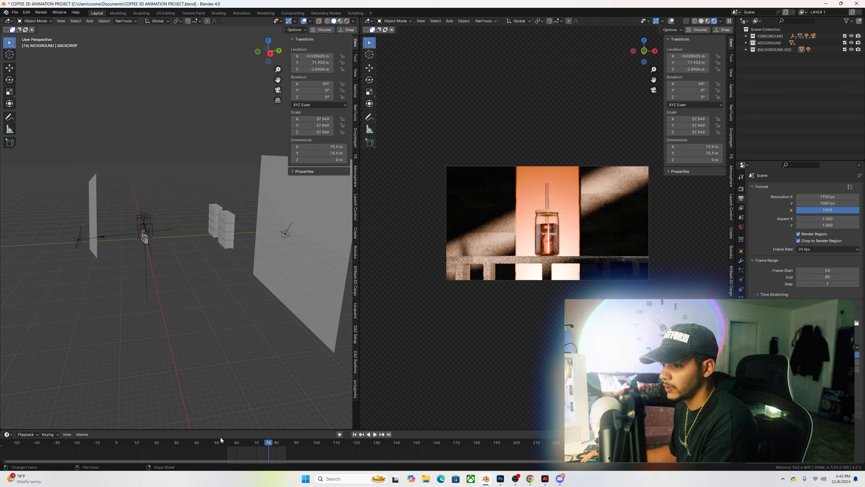
pyautogui.scroll(2, 274, 446)
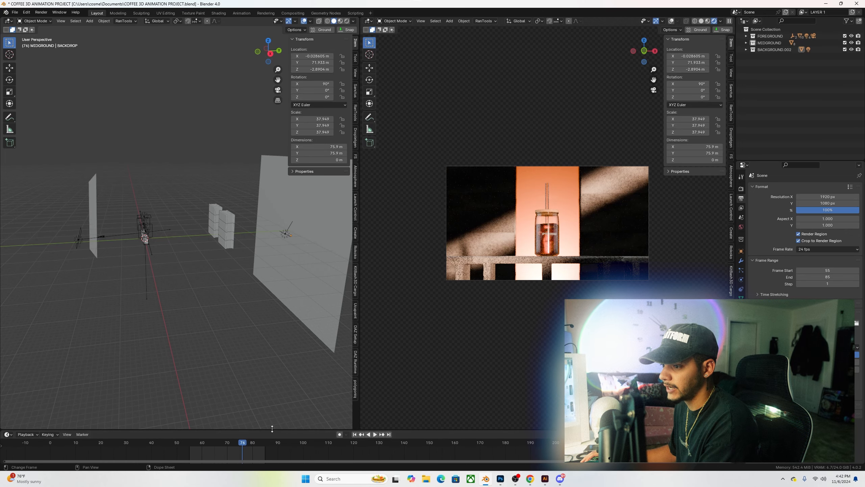
pyautogui.moveTo(272, 428); pyautogui.dragTo(237, 425)
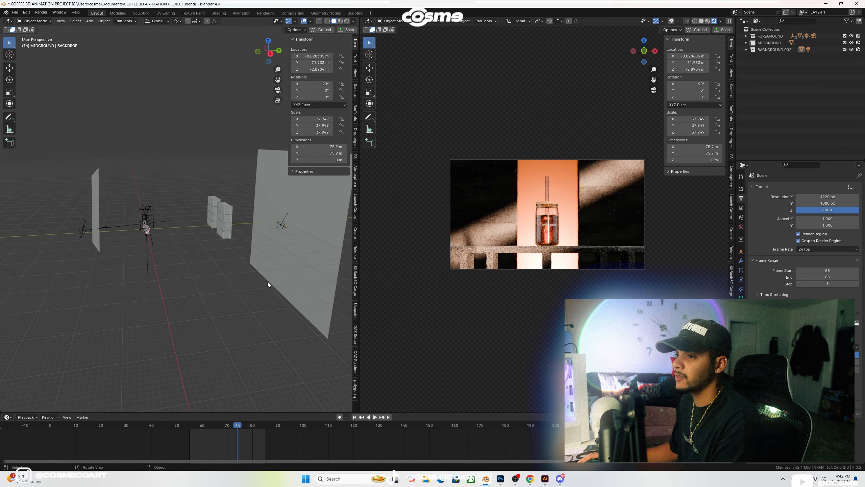
pyautogui.keyDown('shift'); pyautogui.moveTo(187, 225); pyautogui.dragTo(179, 225, button='middle'); pyautogui.keyUp('shift')
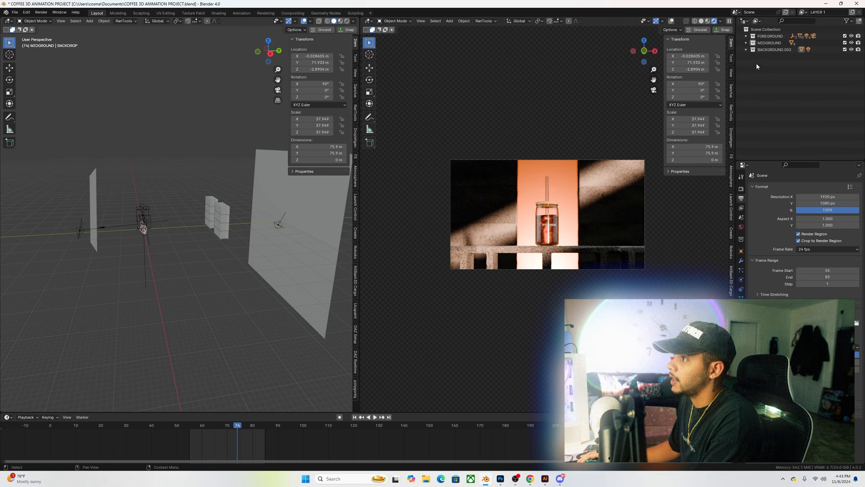
# Step: Add two more view layers that copy the settings of LAYER 1
pyautogui.click(770, 43)
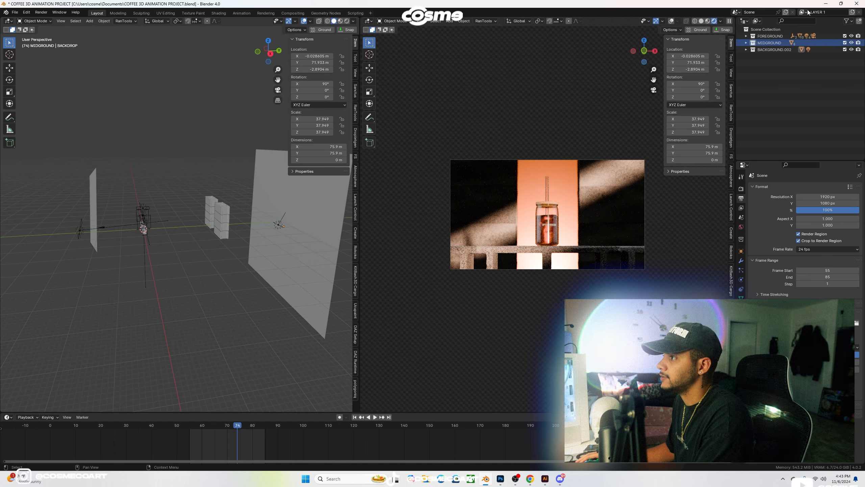
pyautogui.click(852, 13)
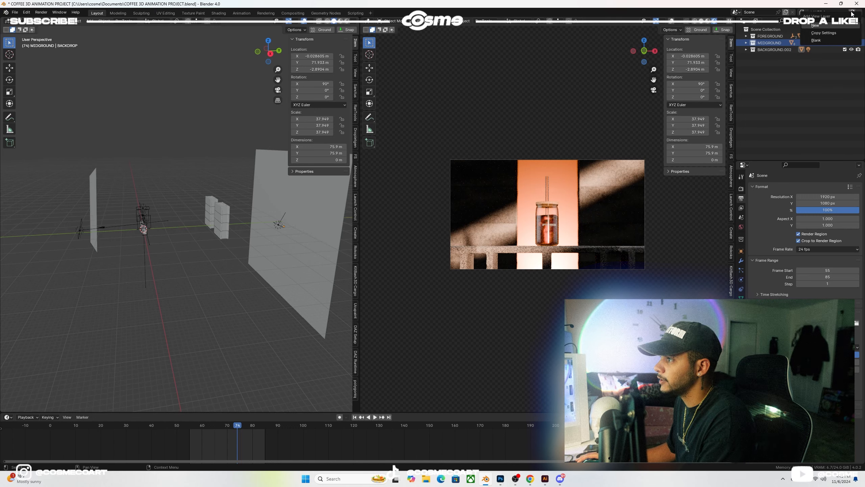
pyautogui.click(831, 32)
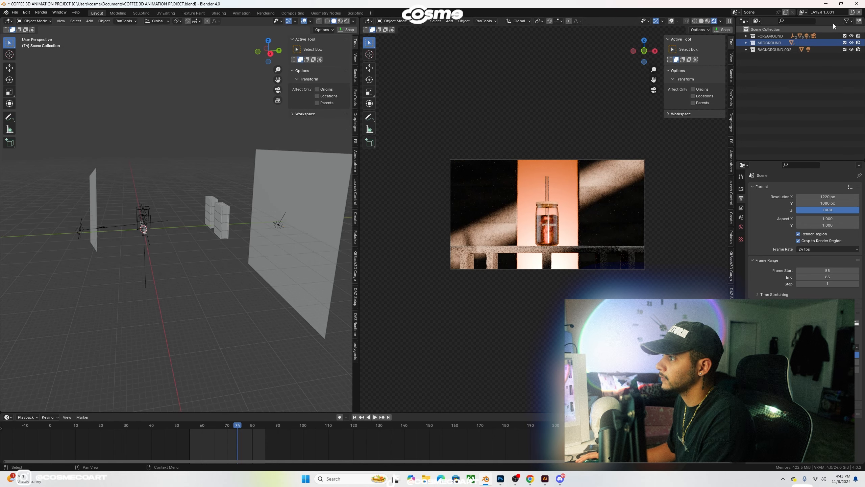
pyautogui.click(853, 13)
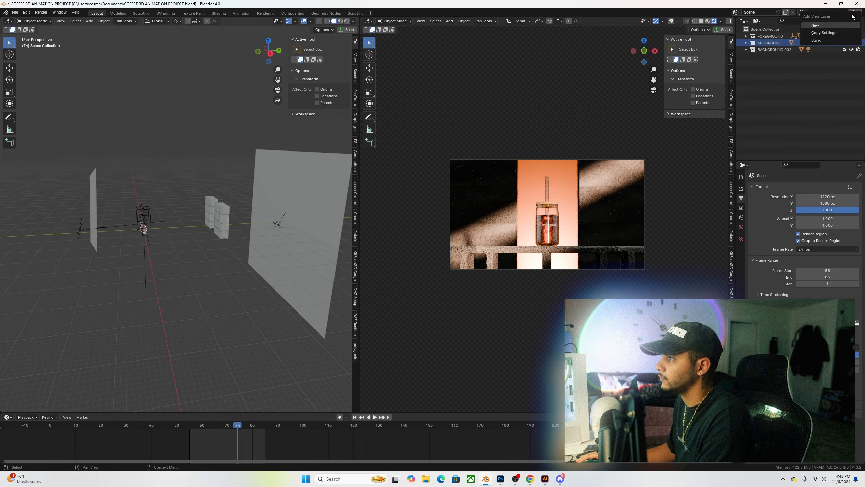
pyautogui.click(838, 34)
# Step: Rename the view layer LAYER 1 as FOREGROUND
pyautogui.click(802, 12)
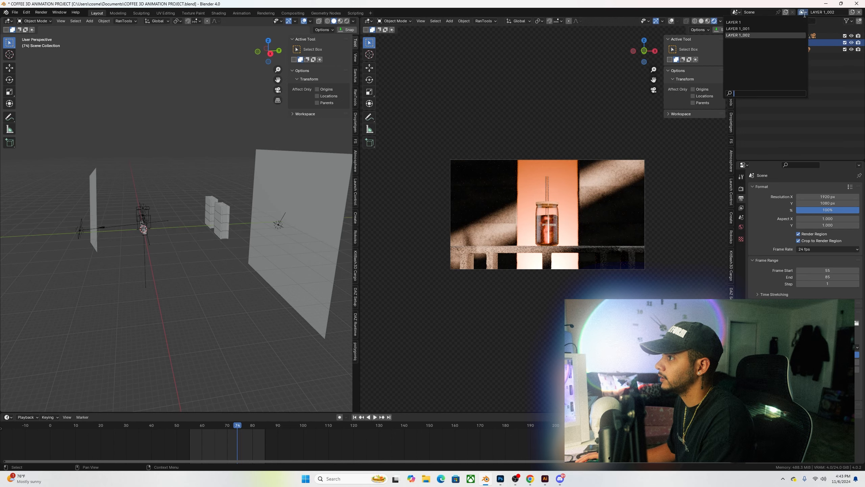
pyautogui.click(772, 22)
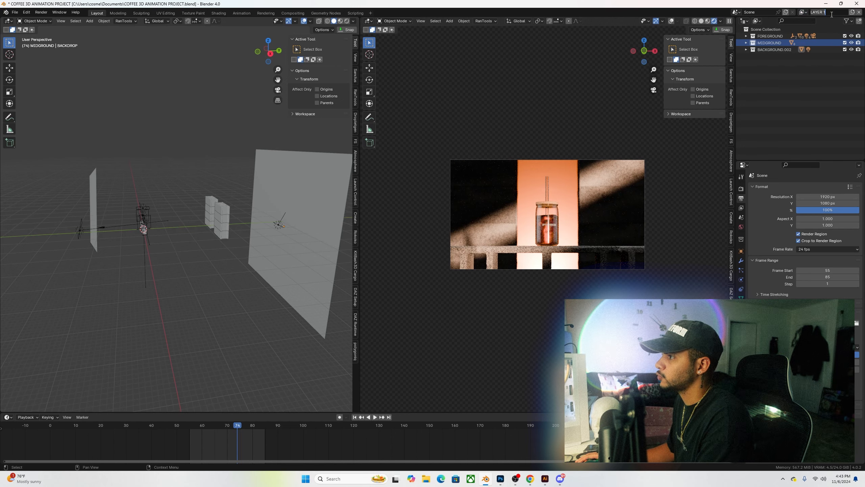
pyautogui.write('FO')
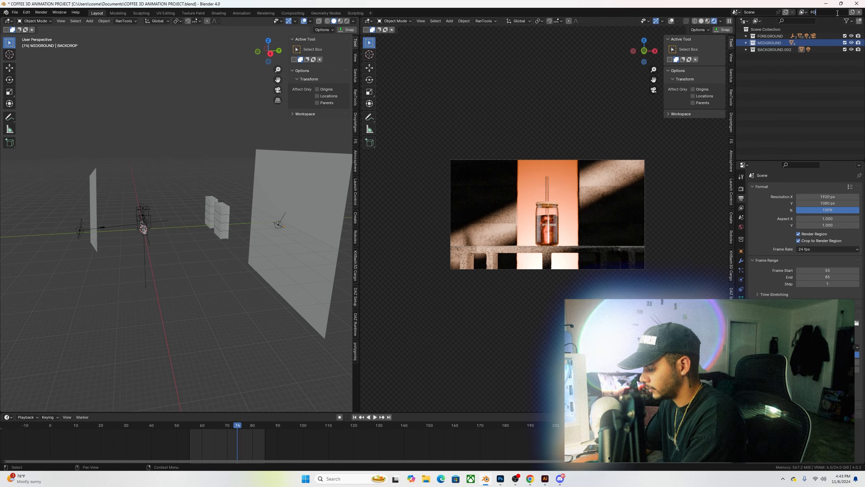
pyautogui.write('REGROUND')
pyautogui.press('Return')
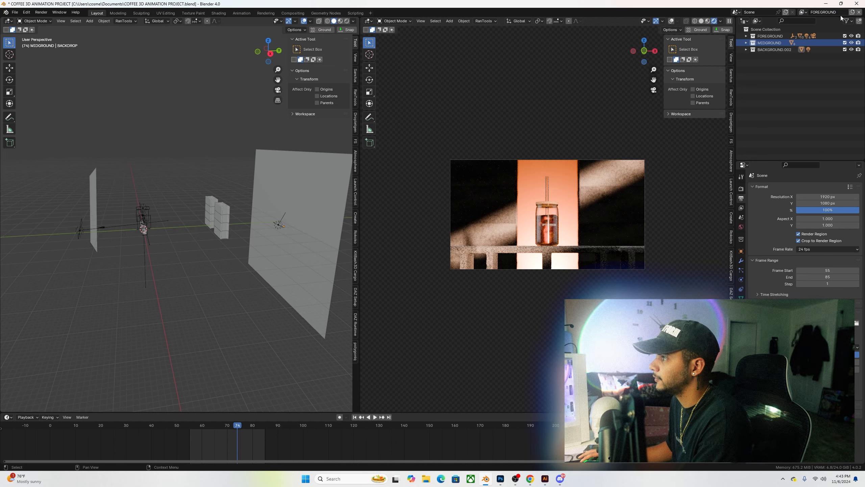
# Step: Rename the view layer LAYER 1_001 as MID
pyautogui.click(805, 14)
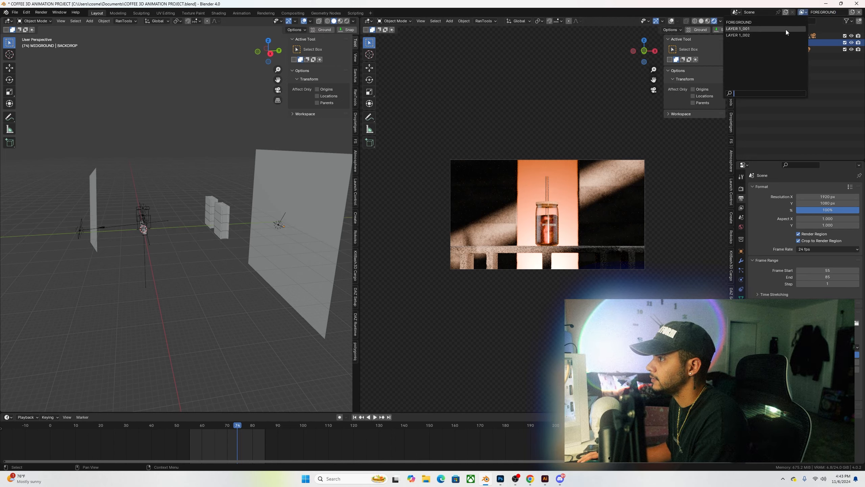
pyautogui.click(776, 34)
pyautogui.click(838, 12)
pyautogui.write('MI')
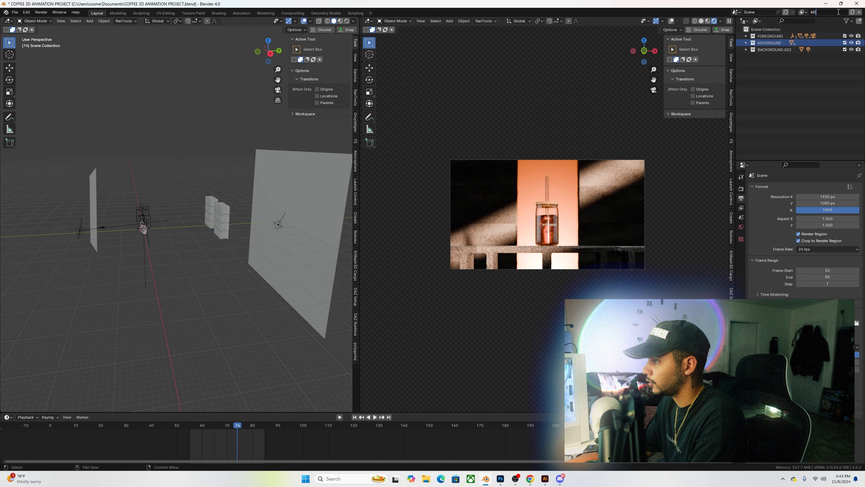
pyautogui.write('D')
pyautogui.press('Return')
# Step: Rename the view layer LAYER 1_002 as BACK
pyautogui.click(803, 12)
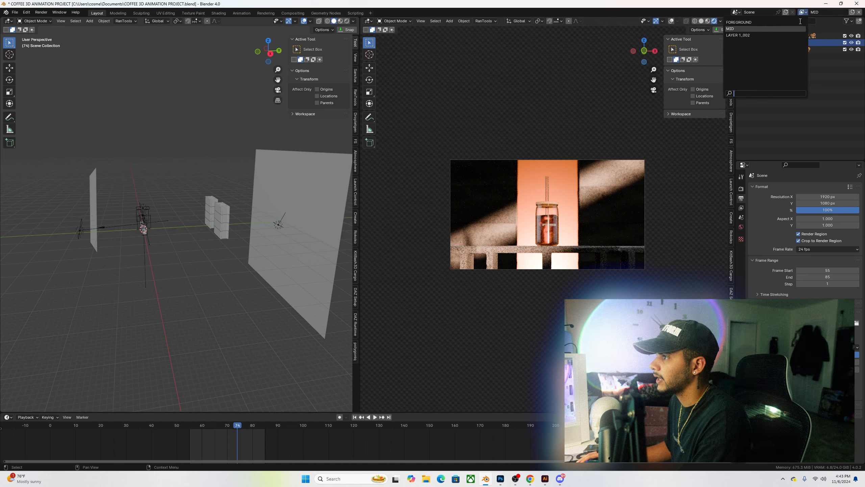
pyautogui.click(786, 35)
pyautogui.click(831, 12)
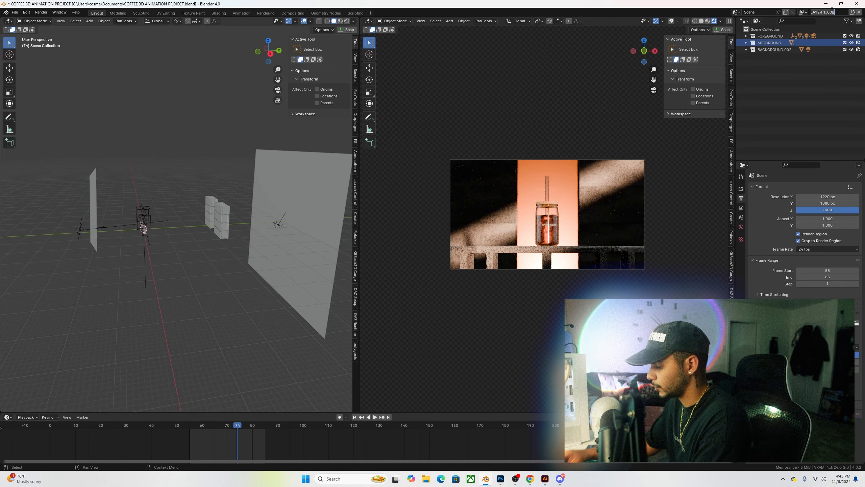
pyautogui.write('BACK')
pyautogui.press('Return')
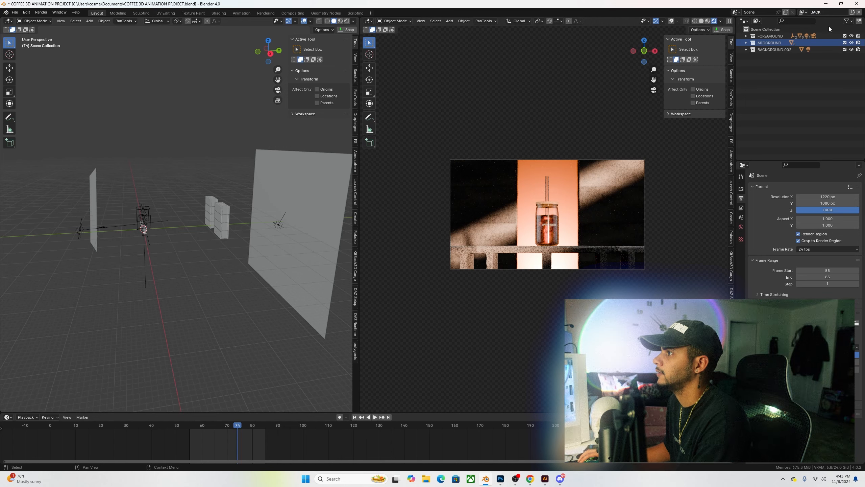
# Step: In the FOREGROUND view layer, set the MIDGROUND and BACKGROUND.002 collections as Holdout
pyautogui.click(804, 12)
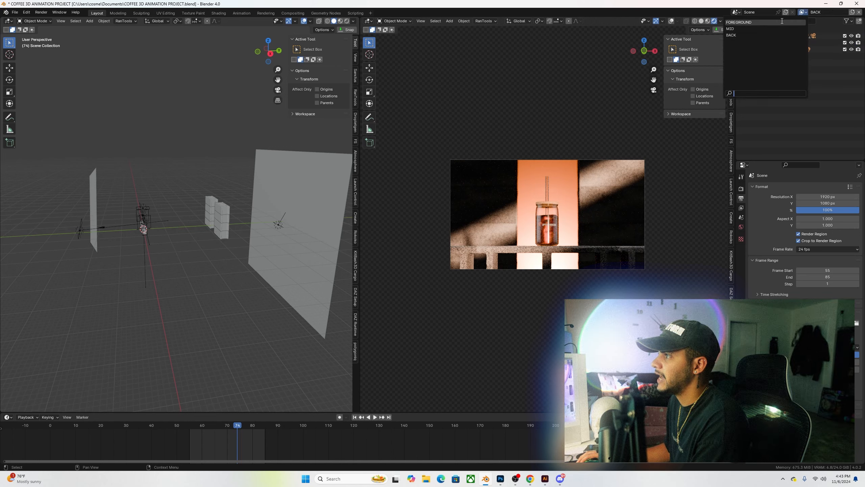
pyautogui.click(782, 22)
pyautogui.click(804, 13)
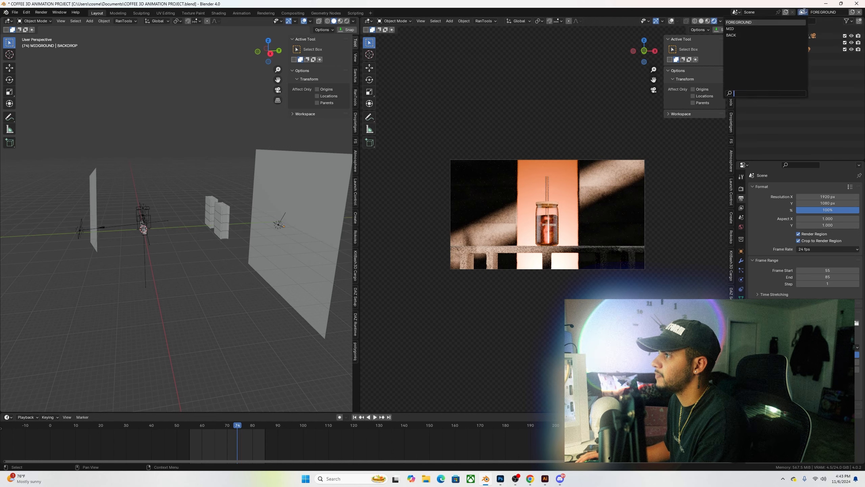
pyautogui.click(847, 22)
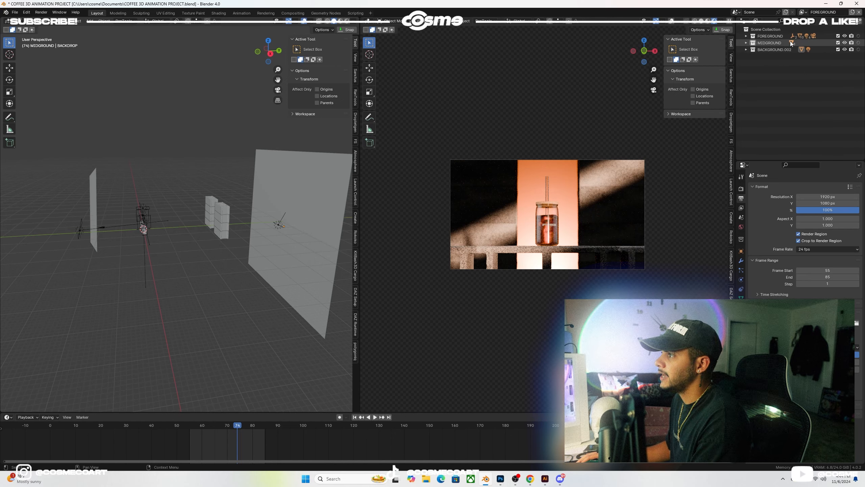
pyautogui.click(858, 42)
pyautogui.click(857, 50)
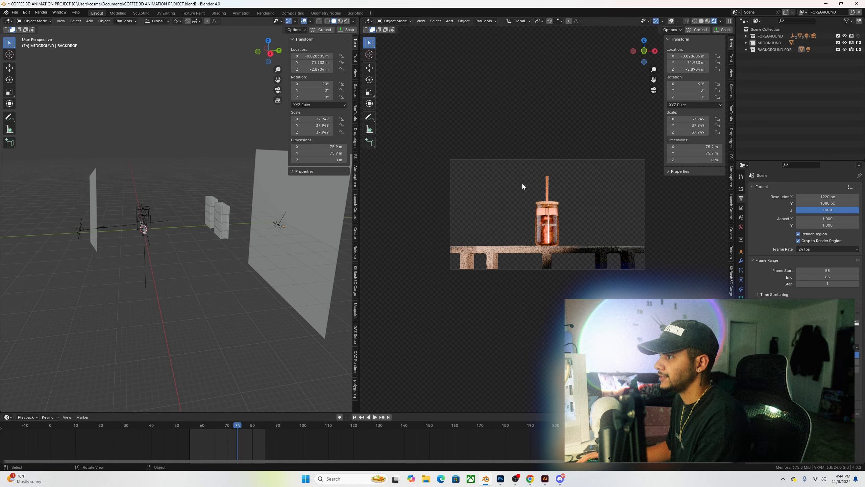
# Step: Toggle Holdout off and back on for MIDGROUND and BACKGROUND.002 to compare the rendered foreground
pyautogui.click(828, 36)
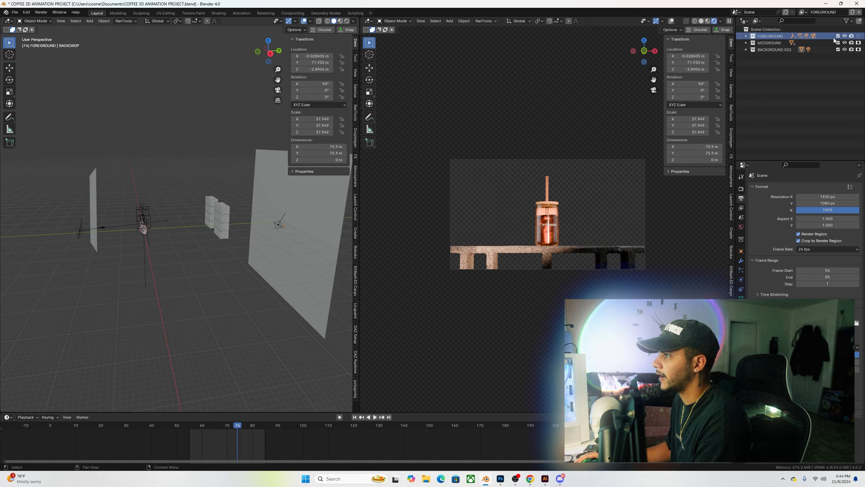
pyautogui.click(858, 44)
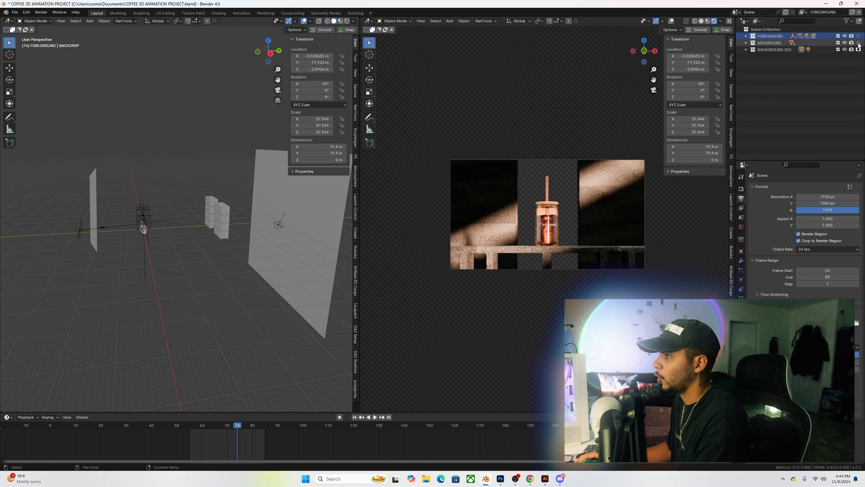
pyautogui.click(859, 44)
pyautogui.click(858, 49)
pyautogui.click(858, 49)
pyautogui.click(859, 43)
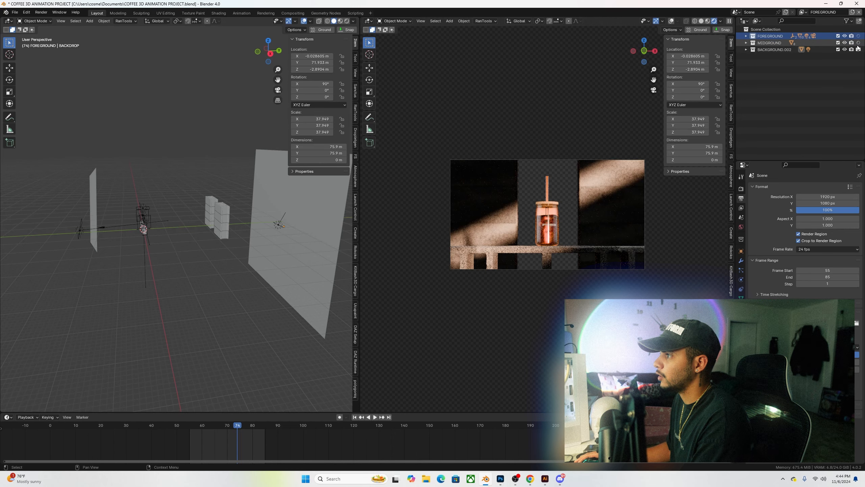
pyautogui.click(859, 50)
pyautogui.click(859, 44)
pyautogui.click(859, 51)
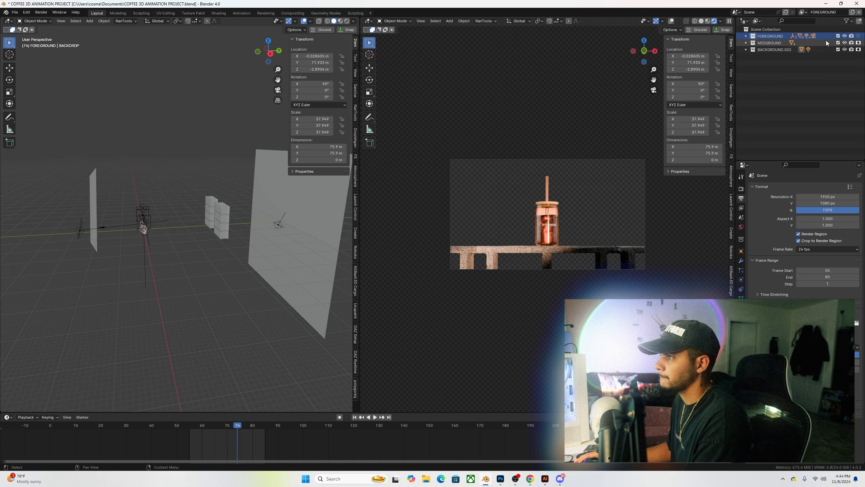
# Step: In the MID view layer, set the FOREGROUND and BACKGROUND.002 collections as Holdout
pyautogui.click(803, 12)
pyautogui.click(781, 30)
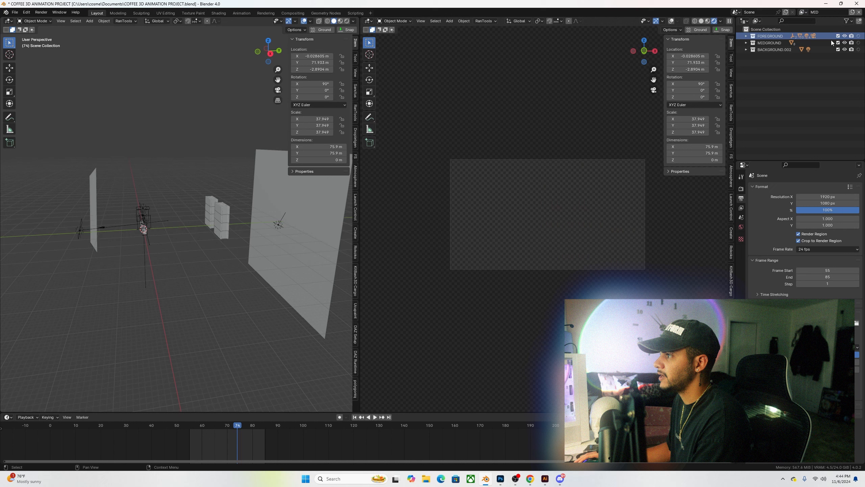
pyautogui.click(859, 36)
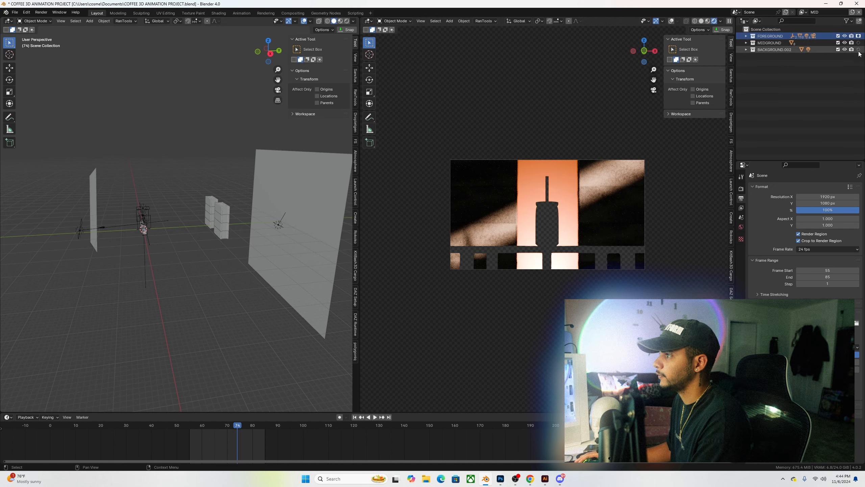
pyautogui.click(859, 50)
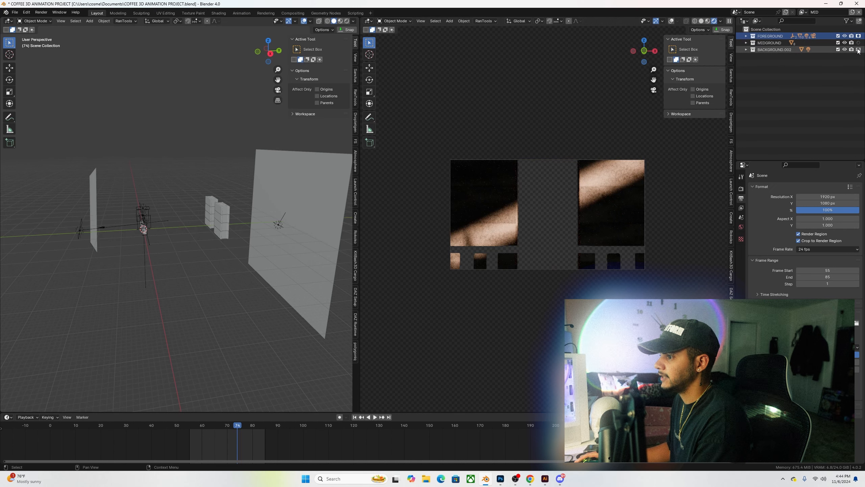
# Step: In the BACK view layer, set the MIDGROUND and FOREGROUND collections as Holdout
pyautogui.click(803, 12)
pyautogui.click(794, 35)
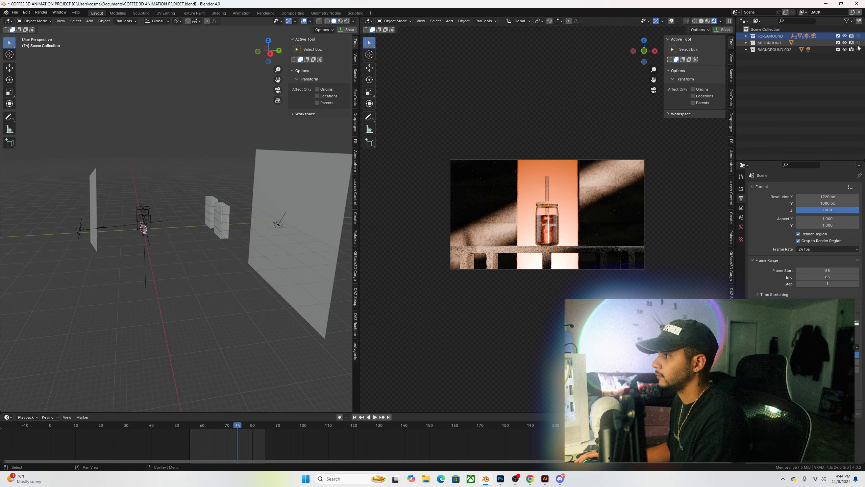
pyautogui.click(858, 43)
pyautogui.click(859, 36)
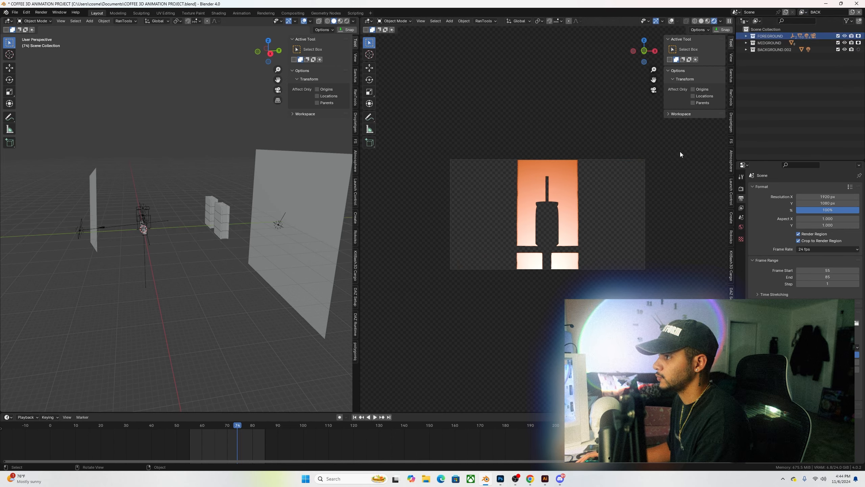
# Step: Review the MID and FOREGROUND view layers in the rendered viewport, ending on FOREGROUND
pyautogui.click(802, 14)
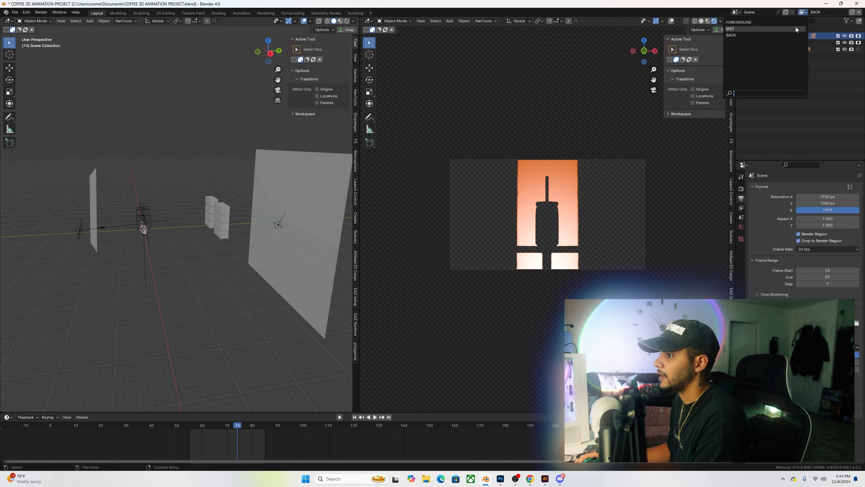
pyautogui.click(795, 29)
pyautogui.click(805, 15)
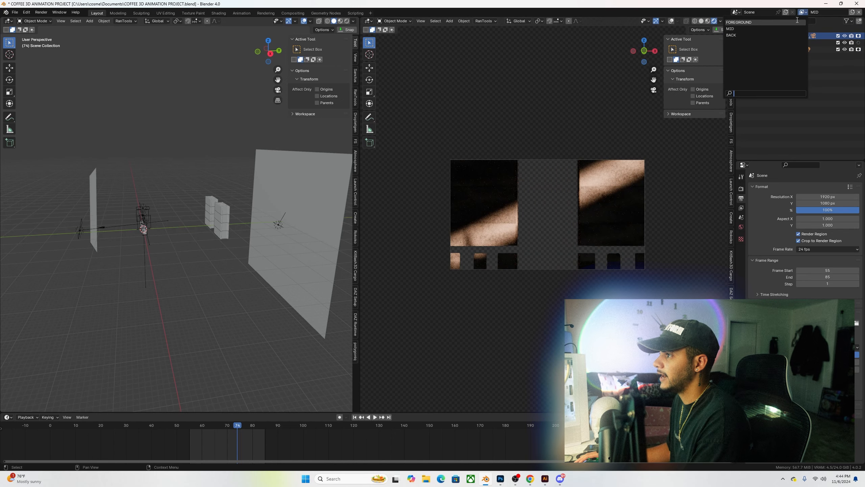
pyautogui.click(797, 23)
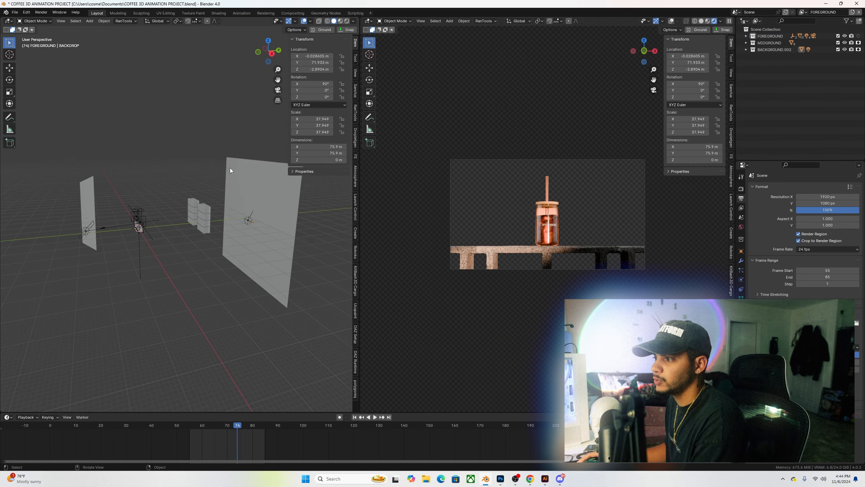
# Step: Show the Cycles render settings and save the project file
pyautogui.click(741, 187)
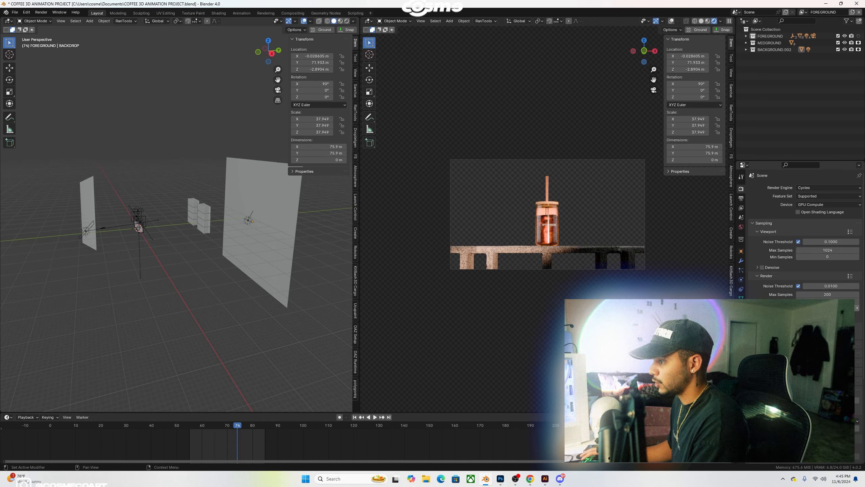
pyautogui.click(262, 259)
pyautogui.moveTo(175, 279); pyautogui.dragTo(181, 278, button='middle')
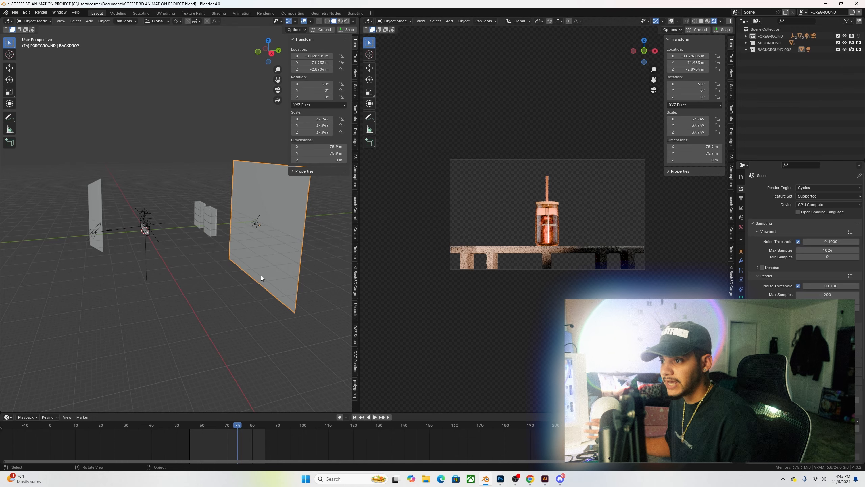
pyautogui.hotkey('ctrl', 's')
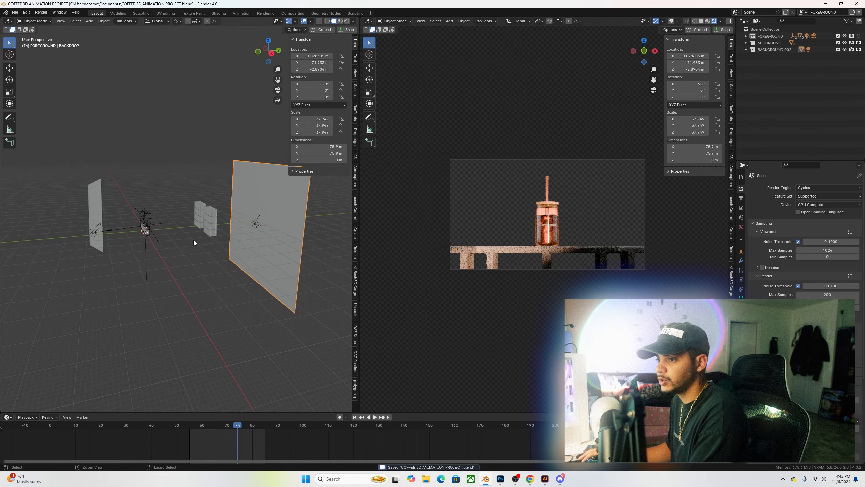
# Step: Render the current frame as a still image with all view layers and close the render window
pyautogui.click(41, 12)
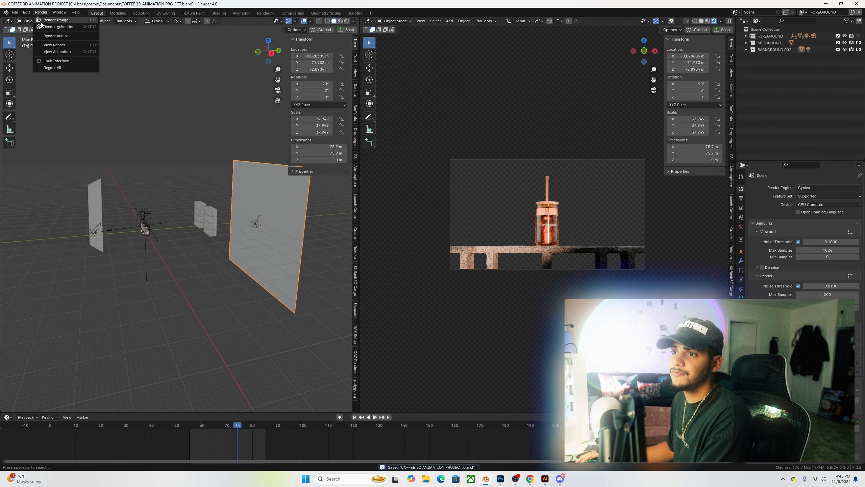
pyautogui.click(51, 20)
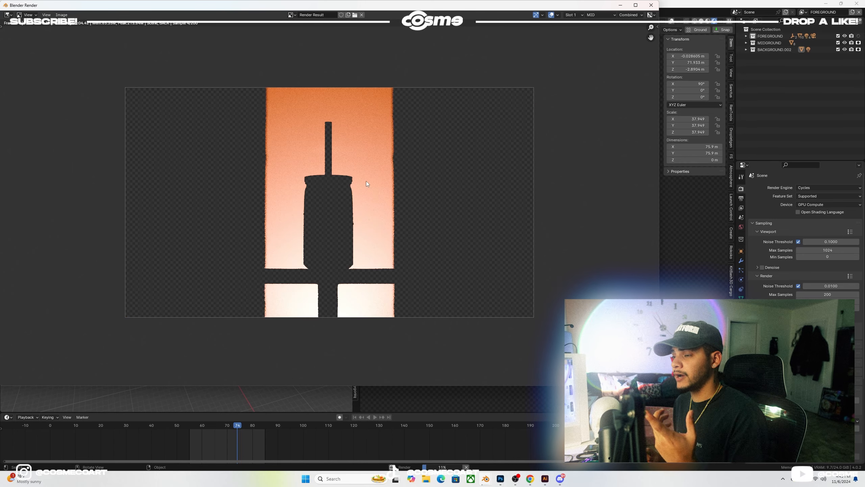
pyautogui.click(657, 6)
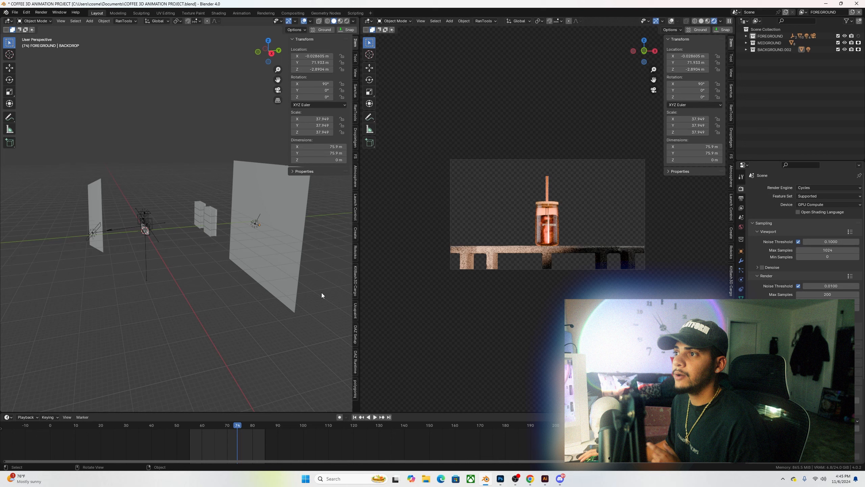
# Step: Enable nodes in the Compositing workspace and spread the Render Layers node apart from the Composite node
pyautogui.click(293, 13)
pyautogui.click(82, 21)
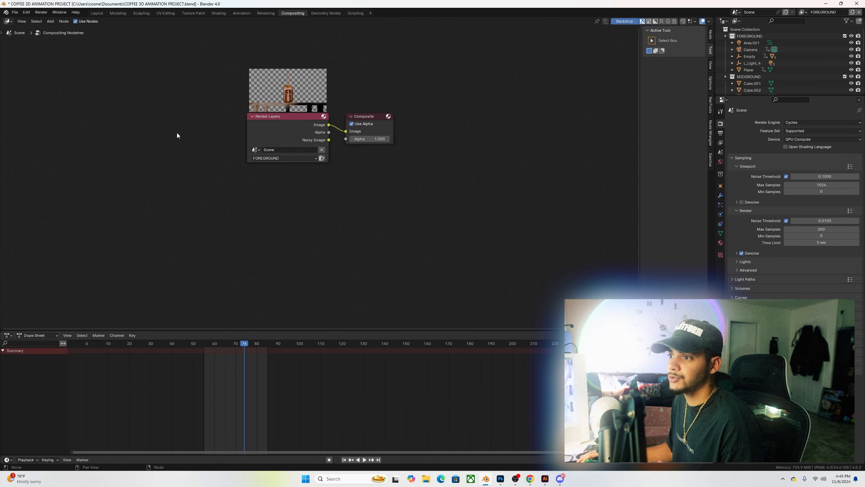
pyautogui.moveTo(275, 131); pyautogui.dragTo(189, 124)
pyautogui.moveTo(298, 156); pyautogui.dragTo(338, 156, button='middle')
pyautogui.moveTo(252, 124); pyautogui.dragTo(221, 120)
pyautogui.moveTo(344, 184); pyautogui.dragTo(346, 185, button='middle')
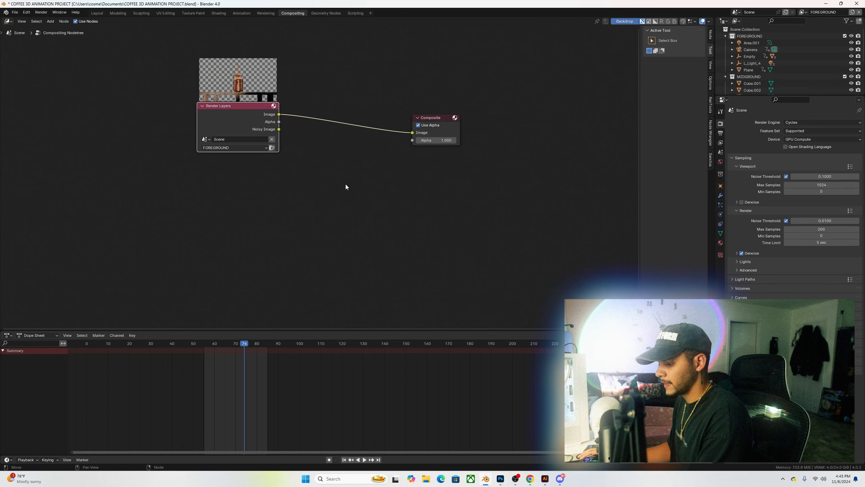
# Step: Duplicate the Render Layers node twice, stacking the copies below the original
pyautogui.hotkey('shift', 'd')
pyautogui.click(342, 287)
pyautogui.hotkey('shift', 'd')
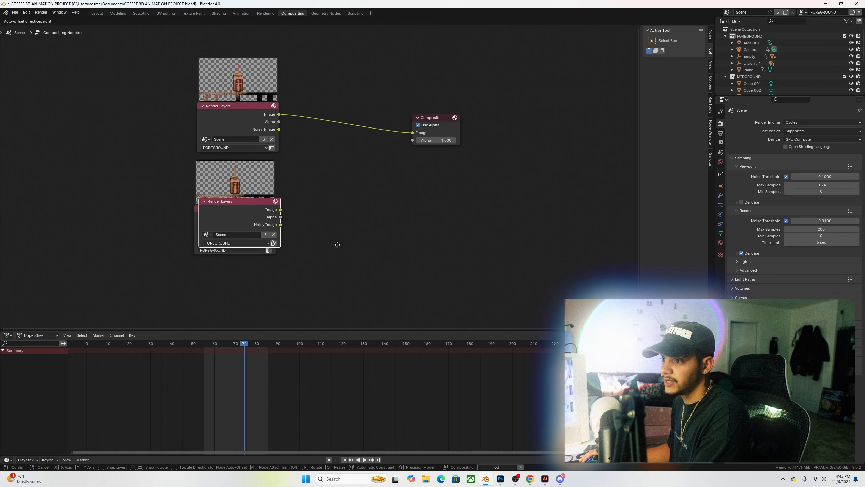
pyautogui.click(341, 295)
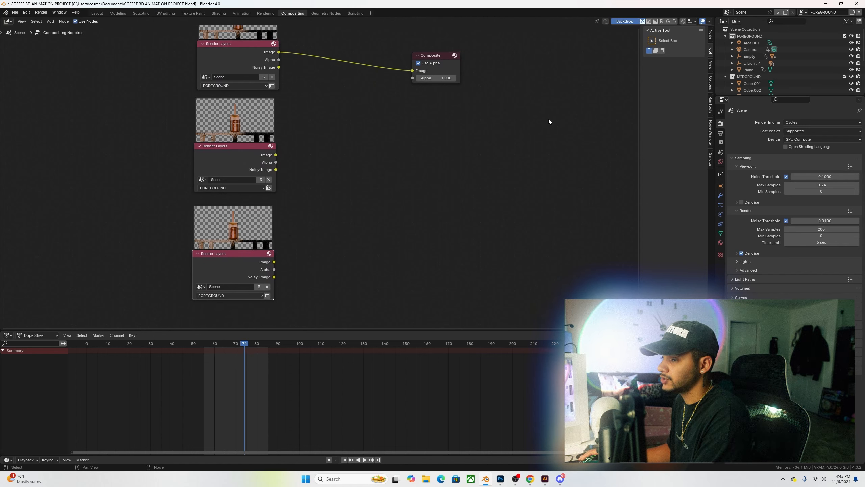
# Step: Assign the MID view layer to the second Render Layers node and BACK to the third
pyautogui.press('Home')
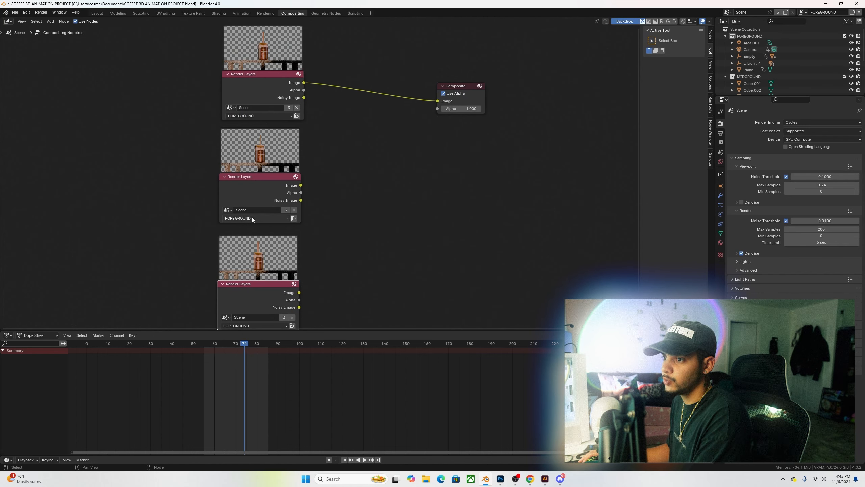
pyautogui.click(248, 219)
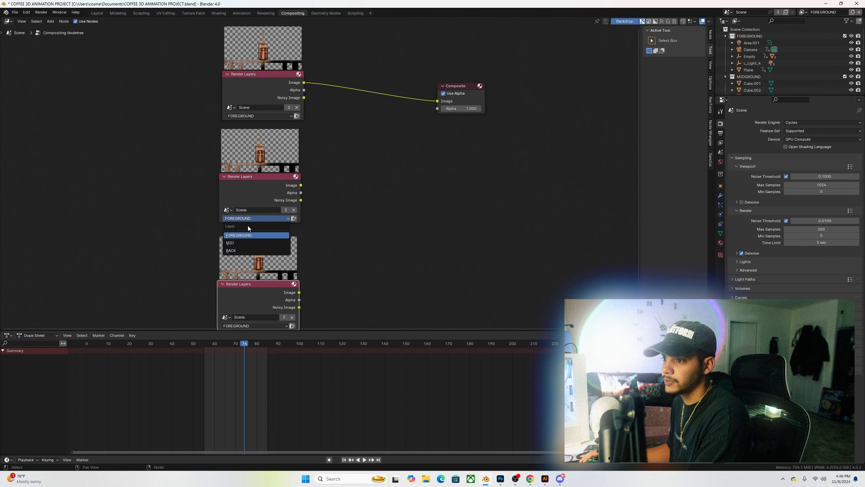
pyautogui.click(255, 243)
pyautogui.moveTo(271, 316); pyautogui.dragTo(296, 216, button='middle')
pyautogui.scroll(1, 296, 216)
pyautogui.click(291, 228)
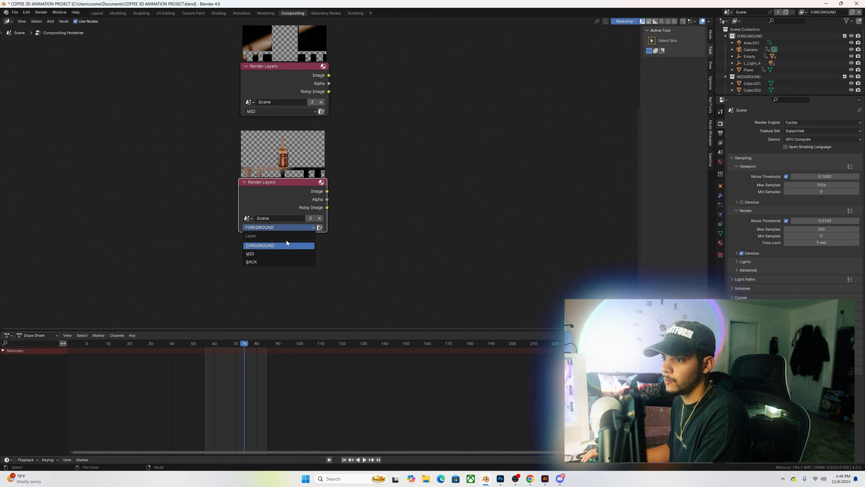
pyautogui.click(284, 259)
pyautogui.press('Home')
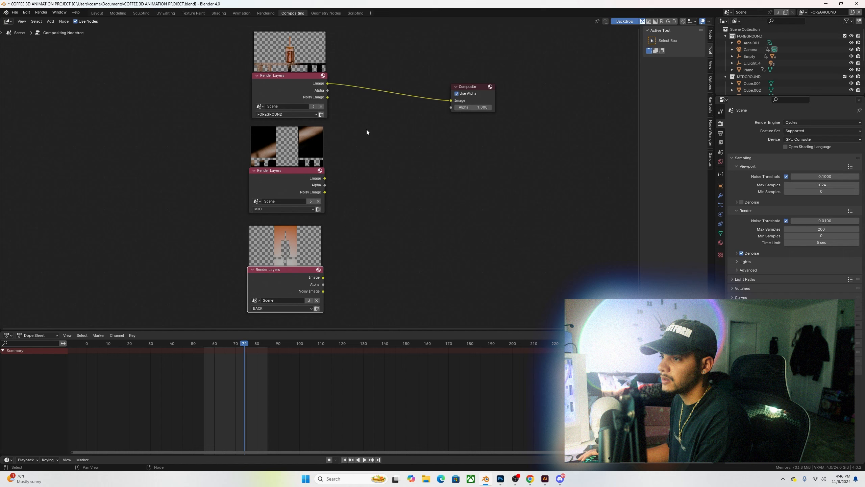
# Step: Add an Alpha Over node between the Render Layers nodes and the Composite node
pyautogui.moveTo(370, 121); pyautogui.dragTo(355, 129, button='middle')
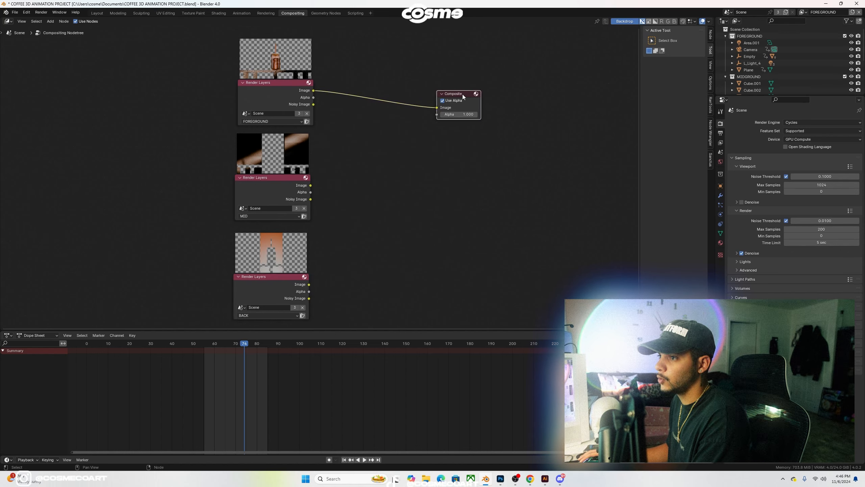
pyautogui.hotkey('shift', 'a')
pyautogui.write('ALPH')
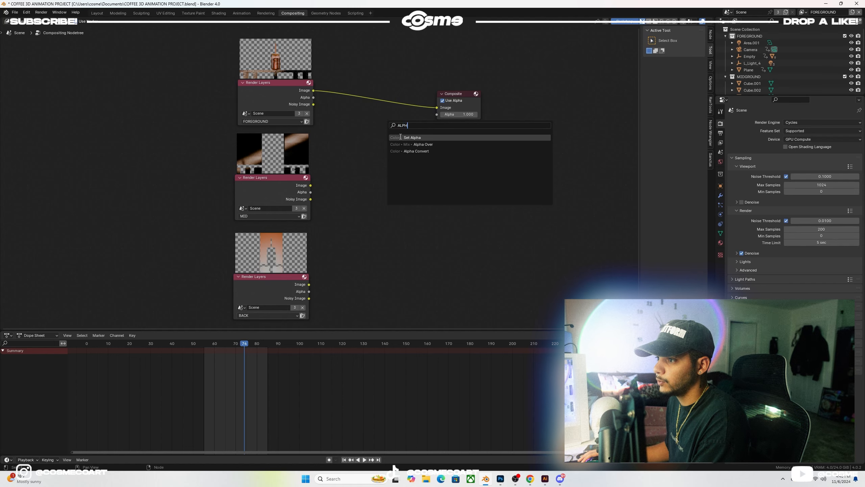
pyautogui.click(423, 145)
pyautogui.click(336, 119)
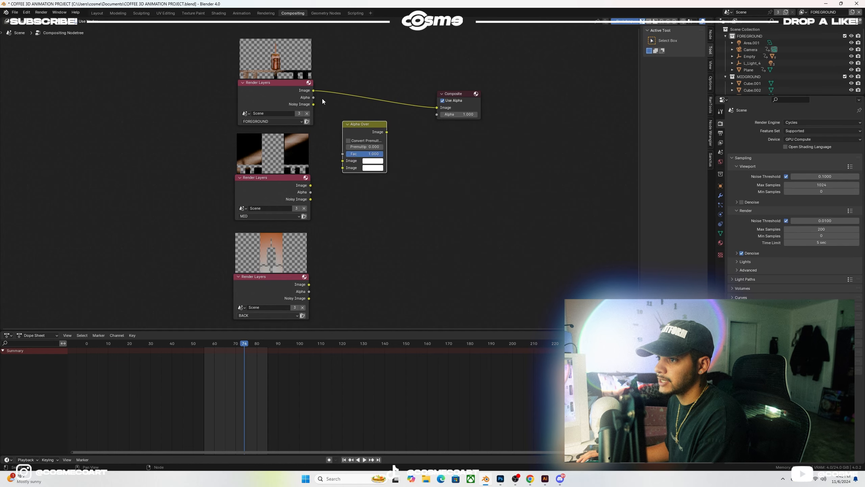
pyautogui.moveTo(298, 81); pyautogui.dragTo(300, 78, button='middle')
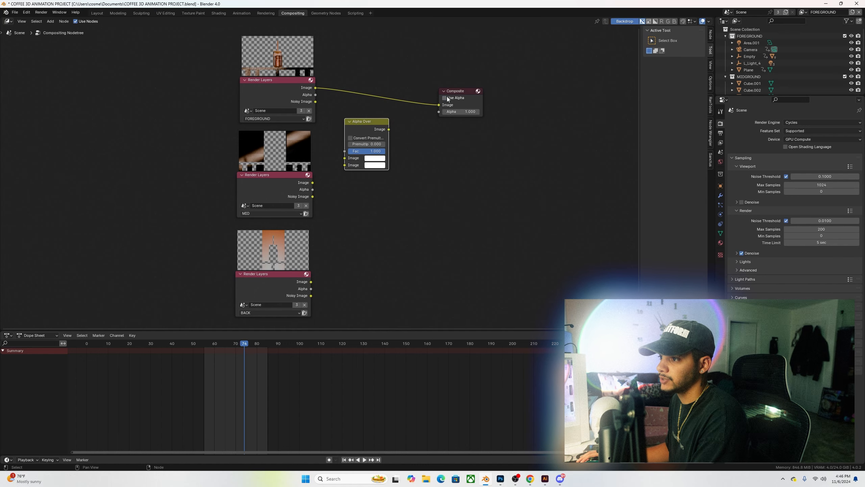
# Step: Undo the Use Alpha change on the Composite node, keeping the new Alpha Over node
pyautogui.hotkey('ctrl', 'z')
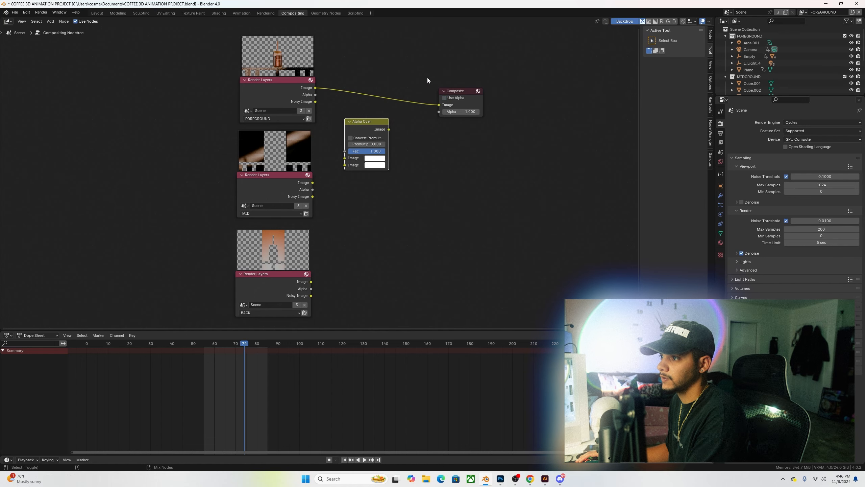
pyautogui.hotkey('ctrl', 'z')
pyautogui.hotkey('ctrl', 'z')
pyautogui.hotkey('ctrl', 'shift', 'z')
# Step: Insert Alpha Over into the FOREGROUND-to-Composite link and connect the MID image to its second Image input
pyautogui.moveTo(439, 148); pyautogui.dragTo(376, 92)
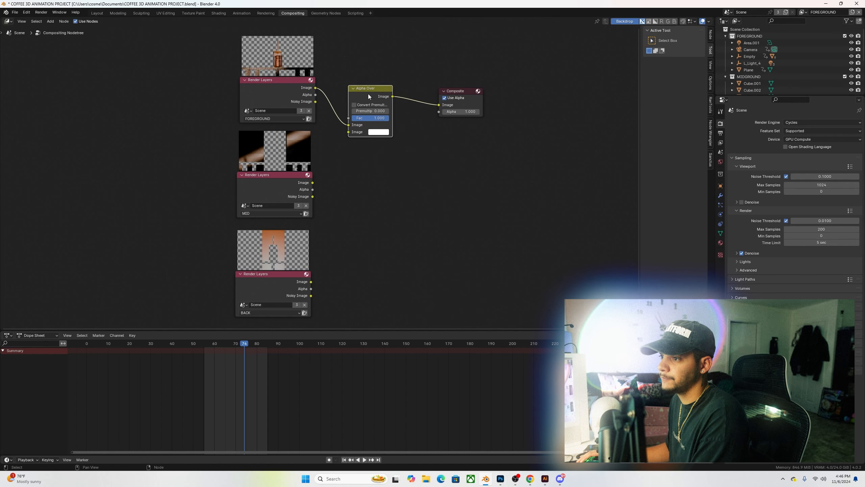
pyautogui.moveTo(312, 183); pyautogui.dragTo(349, 132)
pyautogui.moveTo(369, 90); pyautogui.dragTo(352, 102)
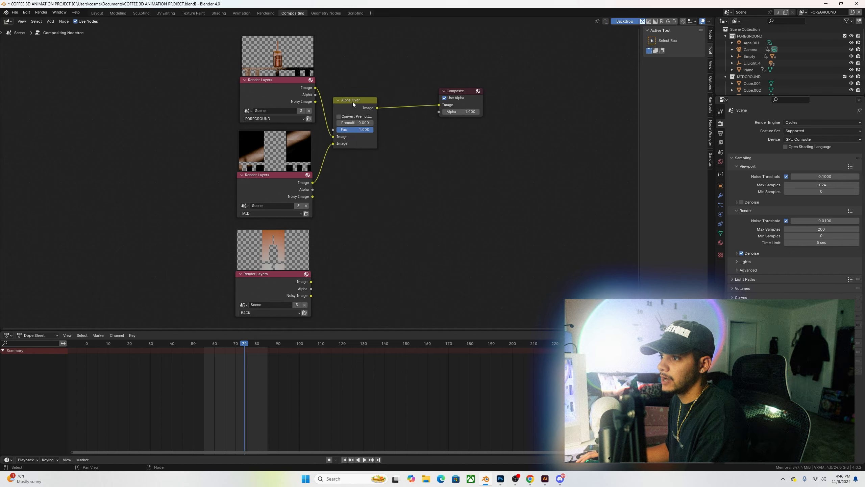
# Step: Duplicate Alpha Over to combine the first Alpha Over's output with the BACK image, and connect the copy's output to Composite
pyautogui.hotkey('shift', 'd')
pyautogui.click(389, 114)
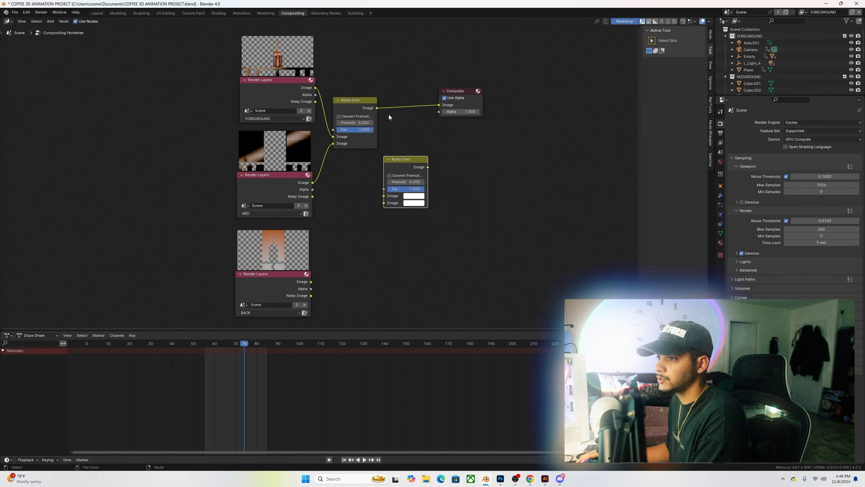
pyautogui.moveTo(376, 109); pyautogui.dragTo(381, 126)
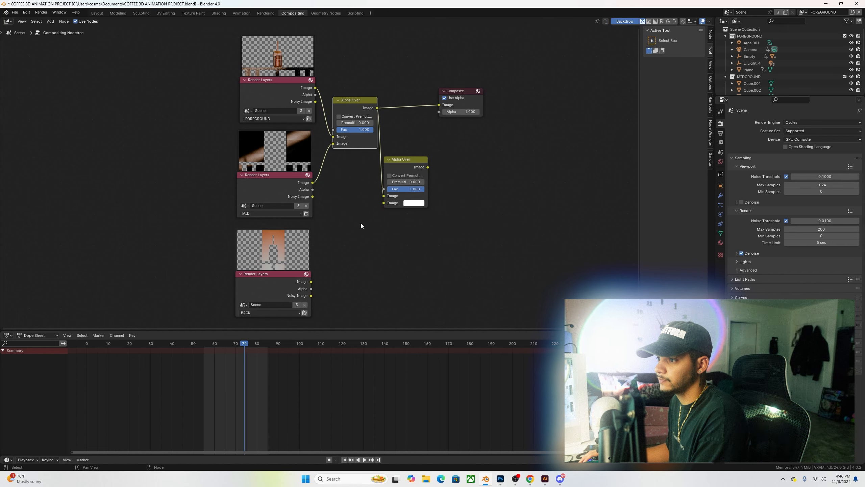
pyautogui.moveTo(311, 282); pyautogui.dragTo(353, 266)
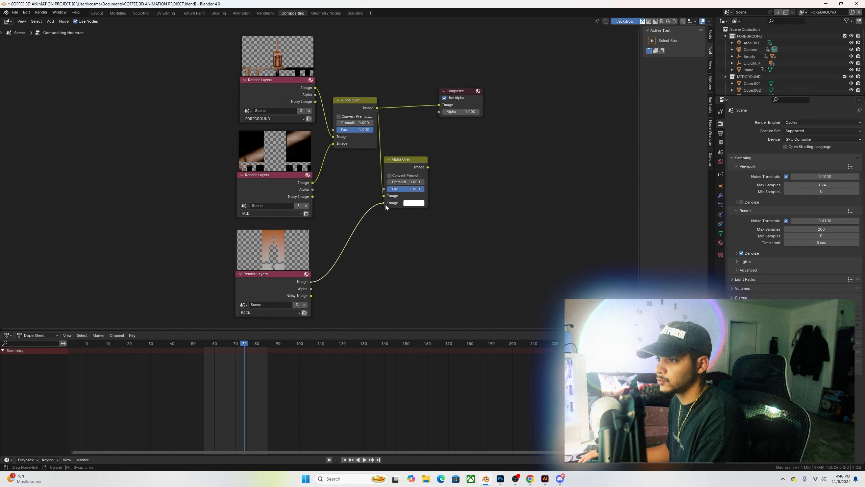
pyautogui.moveTo(385, 204); pyautogui.dragTo(385, 204)
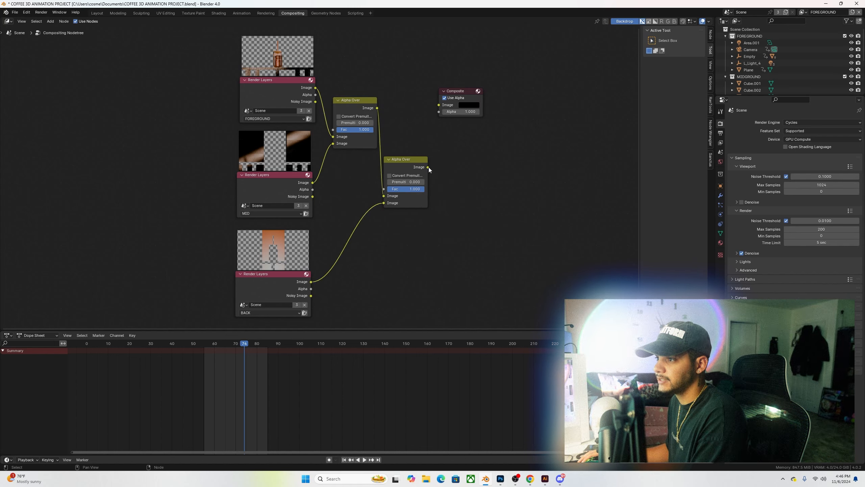
pyautogui.moveTo(428, 167); pyautogui.dragTo(487, 104)
# Step: Add a Viewer node fed by the second Alpha Over's Image output and reposition the backdrop preview to show the jar
pyautogui.hotkey('shift', 'a')
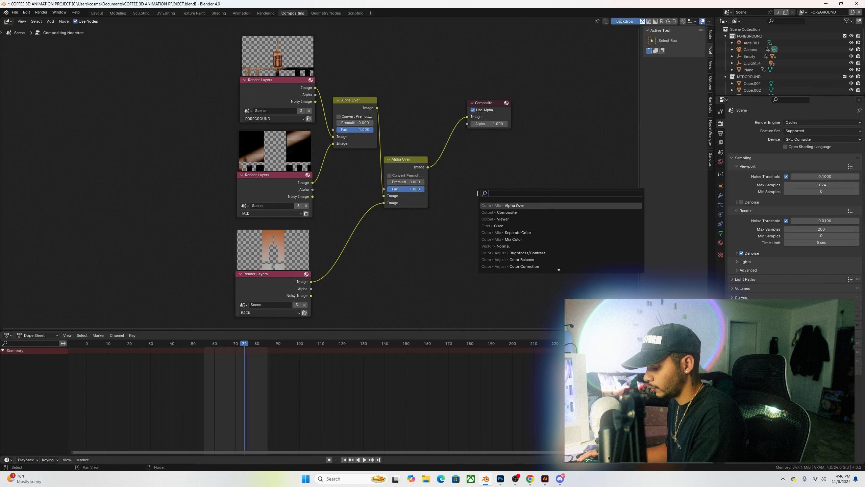
pyautogui.write('VIE')
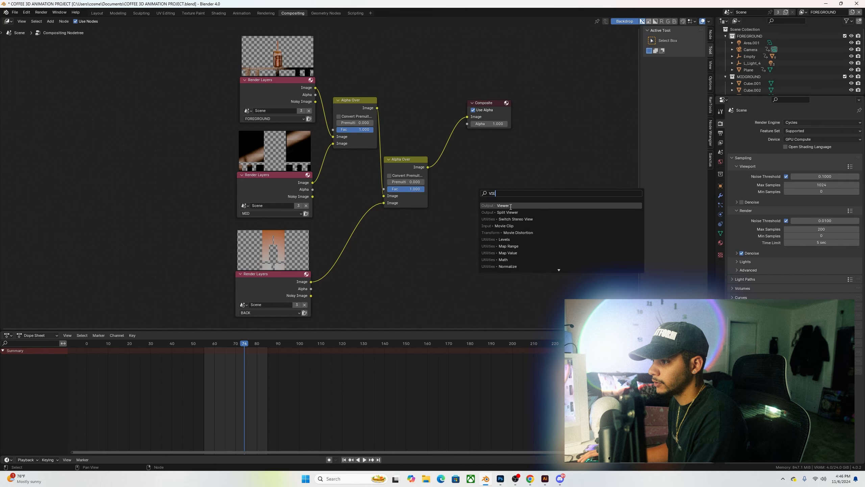
pyautogui.click(511, 206)
pyautogui.click(514, 190)
pyautogui.moveTo(428, 167); pyautogui.dragTo(504, 203)
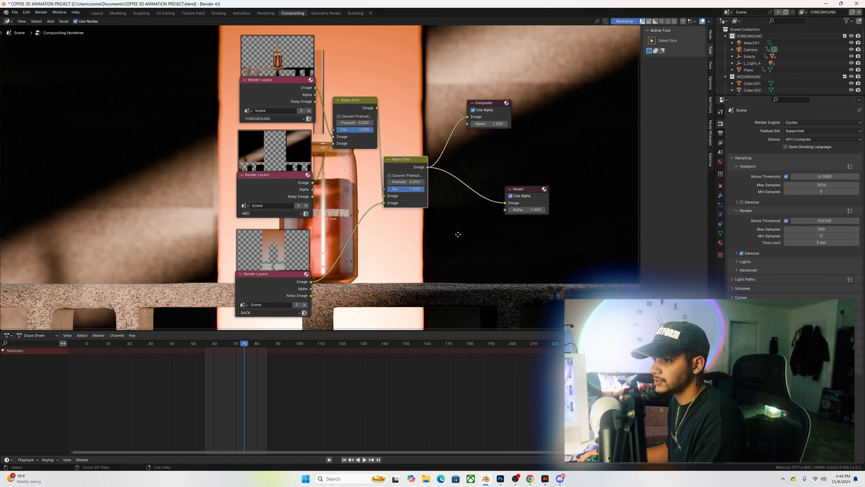
pyautogui.keyDown('alt'); pyautogui.moveTo(459, 234); pyautogui.dragTo(441, 312, button='middle'); pyautogui.keyUp('alt')
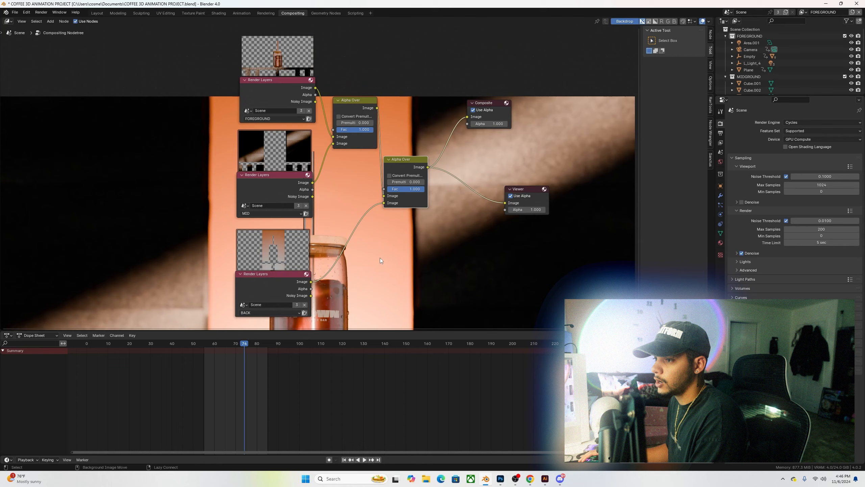
pyautogui.keyDown('alt'); pyautogui.moveTo(380, 261); pyautogui.dragTo(465, 198, button='middle'); pyautogui.keyUp('alt')
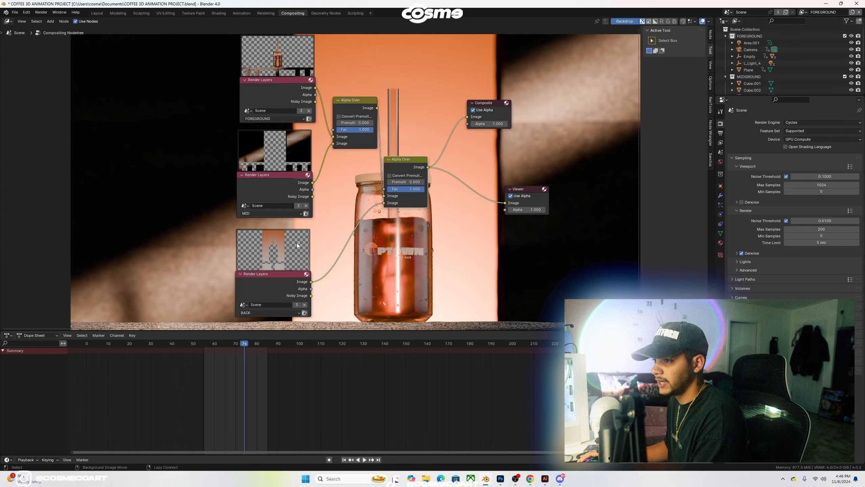
pyautogui.keyDown('alt'); pyautogui.moveTo(355, 171); pyautogui.dragTo(329, 170, button='middle'); pyautogui.keyUp('alt')
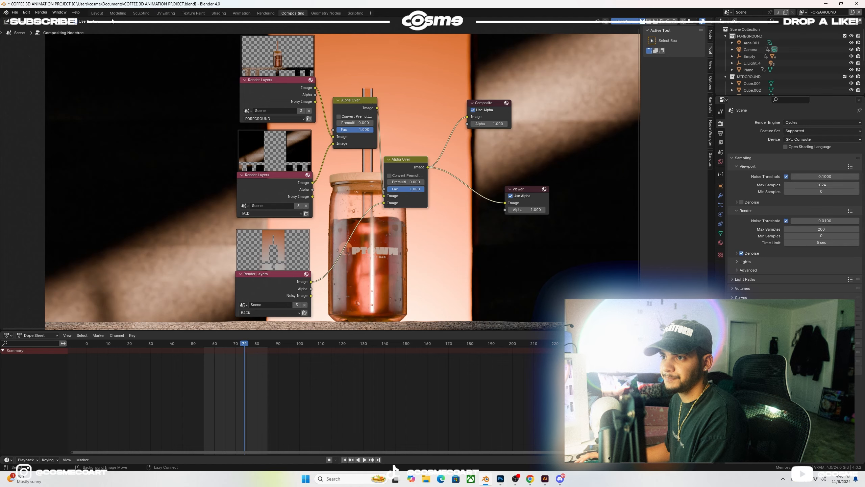
# Step: In the Layout workspace, clear the old TEA MASK ANIMATION frames from the TRYING MASK RENDER folder and accept it as the output location
pyautogui.click(97, 13)
pyautogui.moveTo(177, 129); pyautogui.dragTo(224, 186, button='middle')
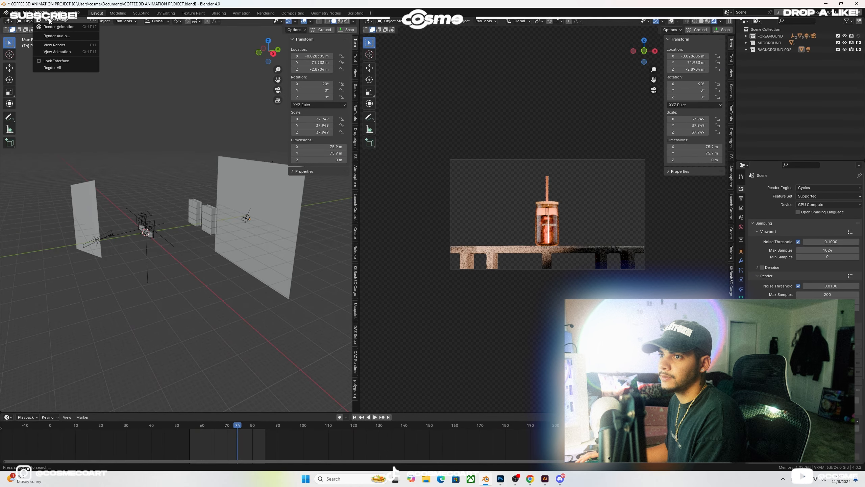
pyautogui.click(740, 198)
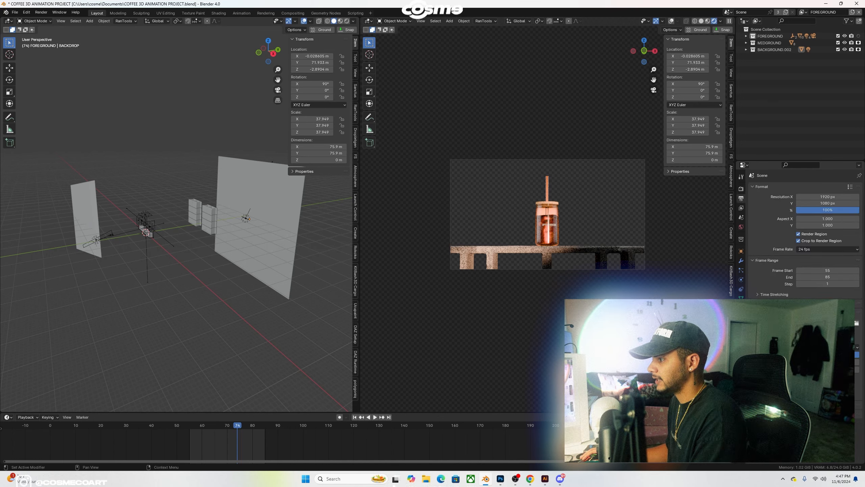
pyautogui.click(856, 323)
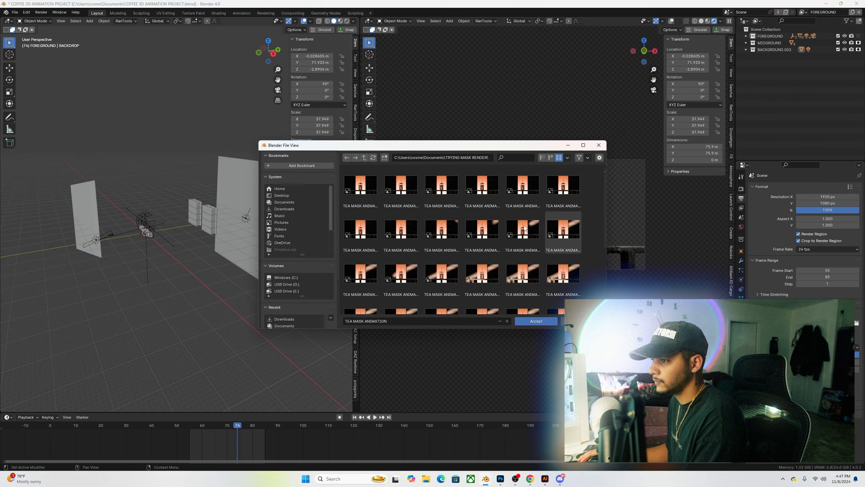
pyautogui.scroll(-3, 566, 238)
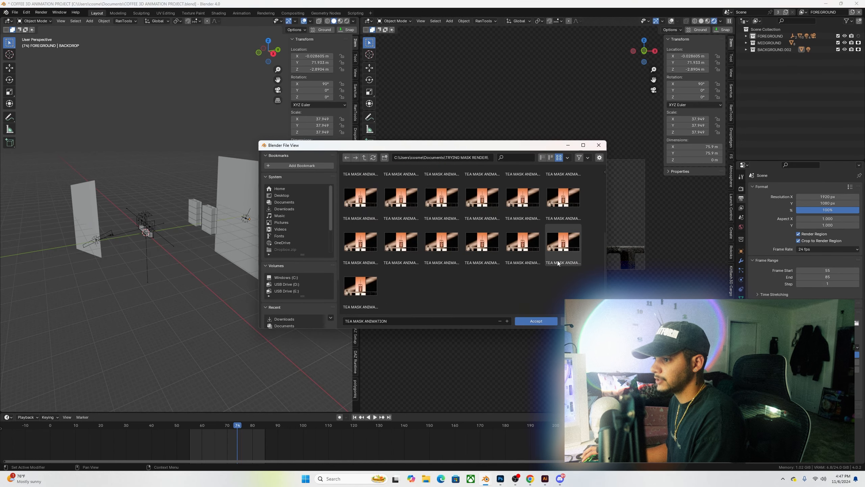
pyautogui.moveTo(573, 291); pyautogui.dragTo(367, 185)
pyautogui.scroll(5, 370, 189)
pyautogui.press('Return')
# Step: Save the project and start rendering the animation
pyautogui.hotkey('ctrl', 's')
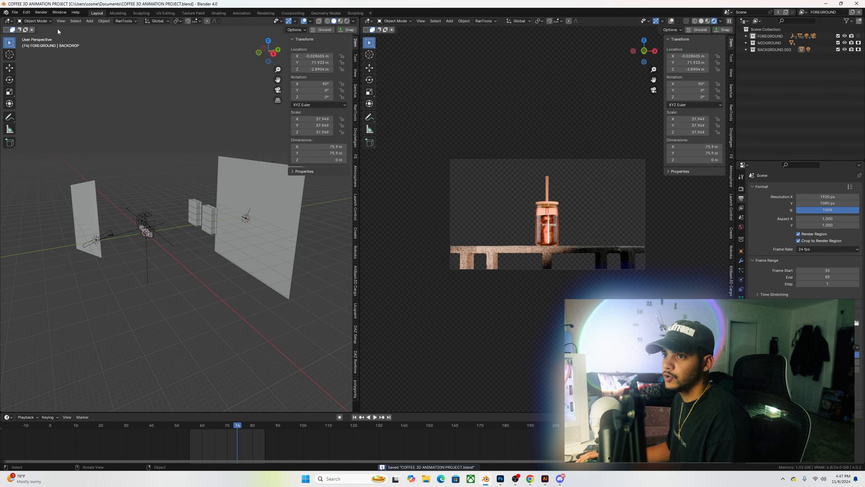
pyautogui.click(41, 13)
pyautogui.click(51, 28)
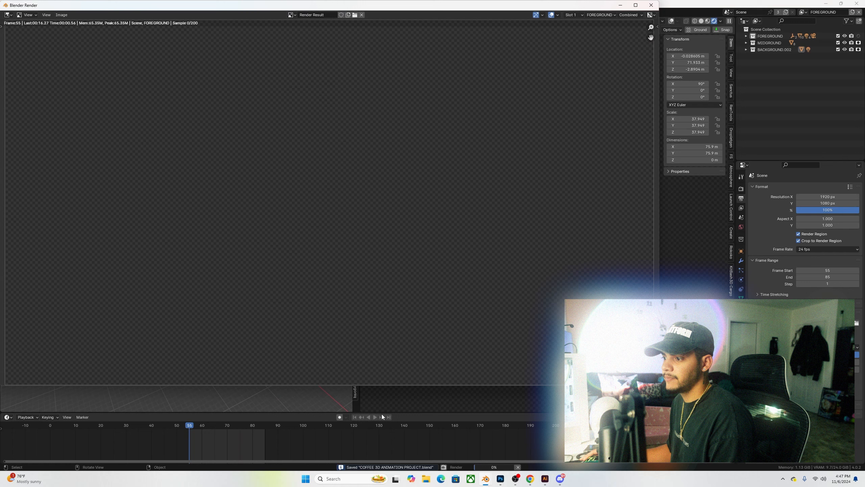
# Step: Switch to File Explorer and check the first composited frames in the TRYING MASK RENDER folder, comparing them in the image viewer
pyautogui.click(426, 479)
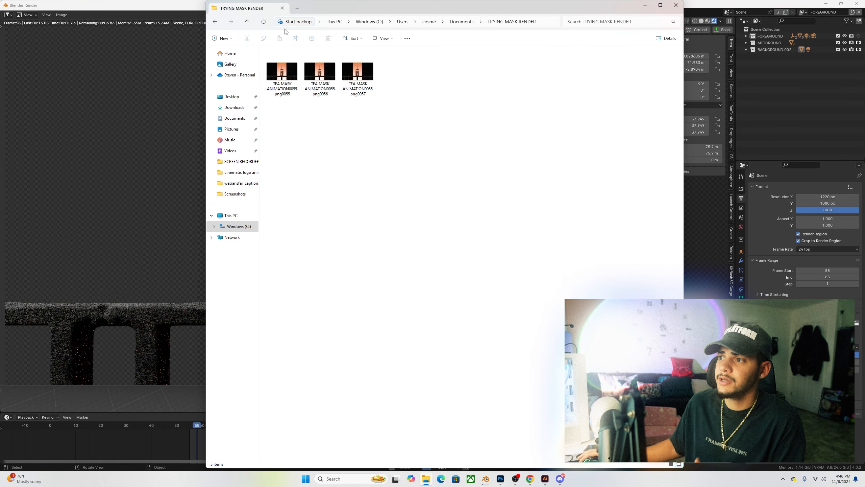
pyautogui.doubleClick(281, 76)
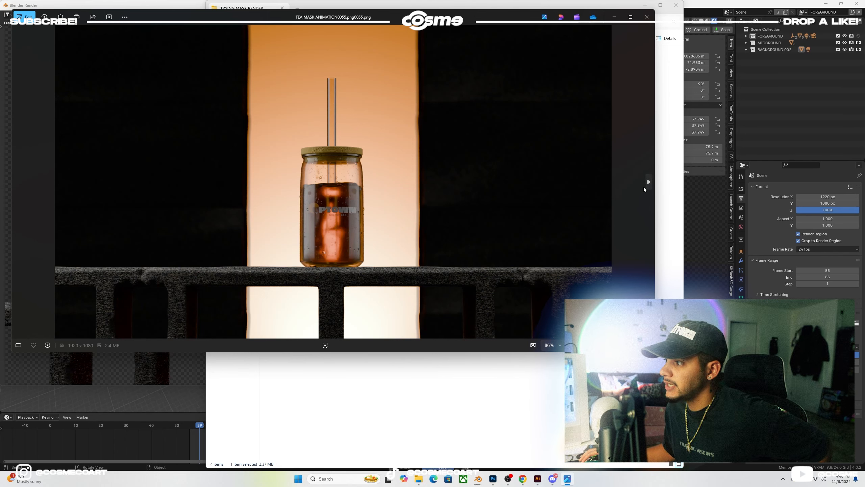
pyautogui.click(647, 184)
pyautogui.click(649, 185)
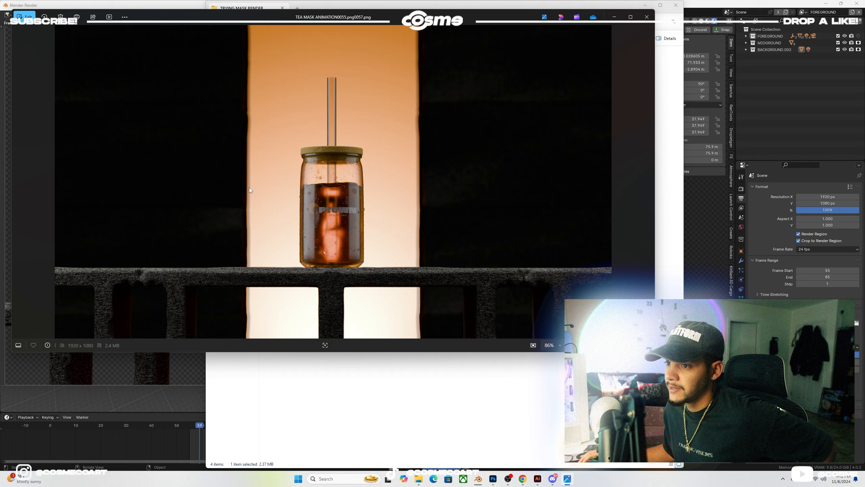
pyautogui.click(17, 182)
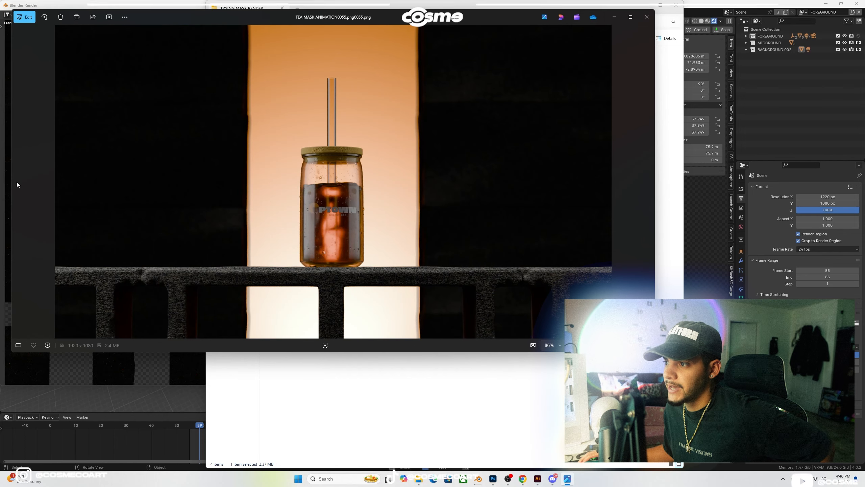
pyautogui.click(647, 185)
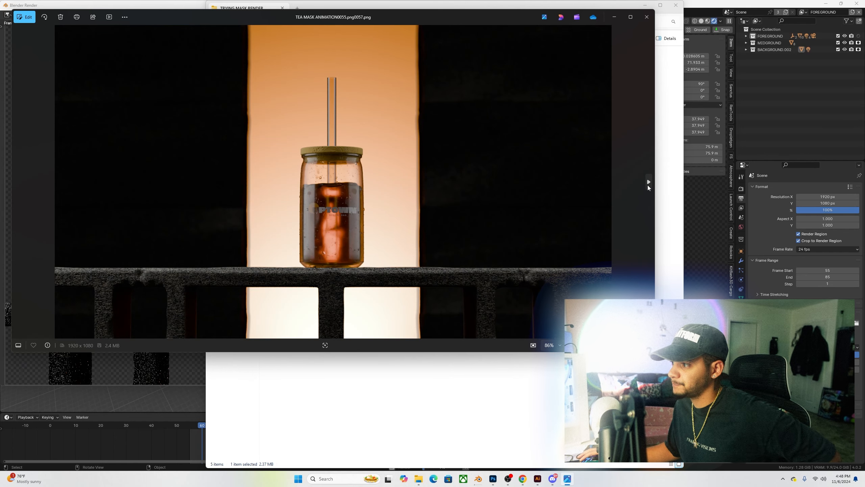
pyautogui.click(647, 18)
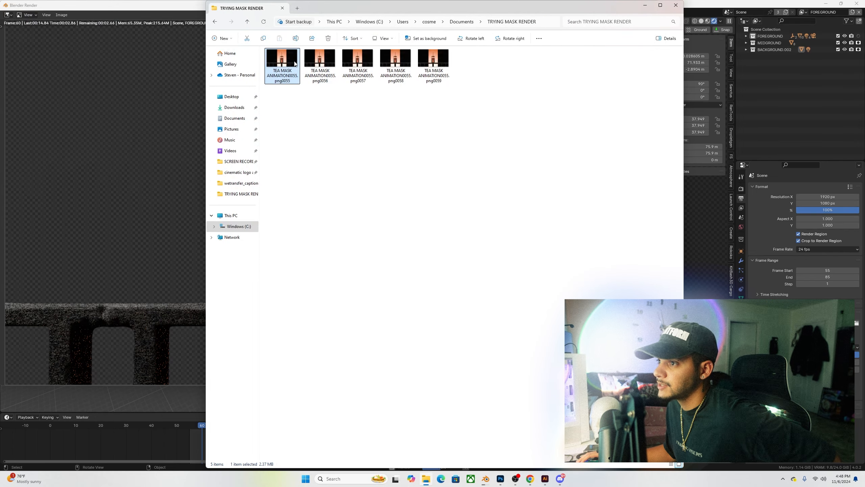
# Step: Review the rendered frames again starting from frame 0055, and return to Blender's render window to inspect the full frame in progress
pyautogui.doubleClick(295, 64)
pyautogui.click(649, 180)
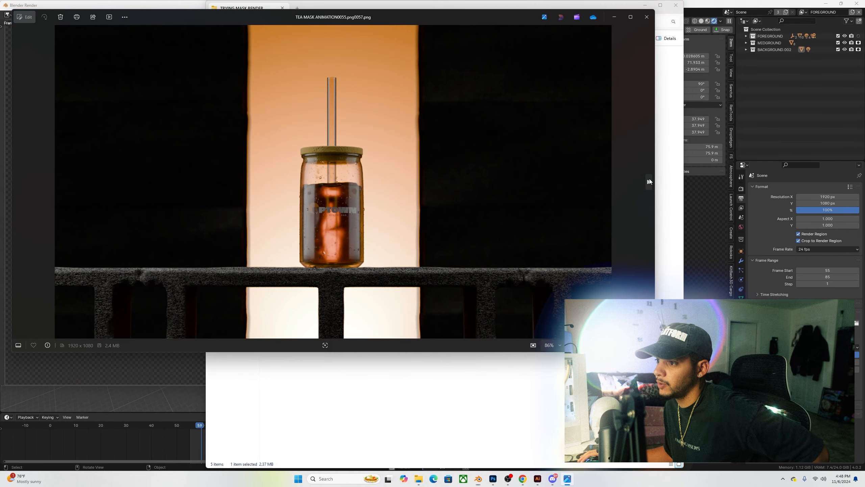
pyautogui.click(647, 17)
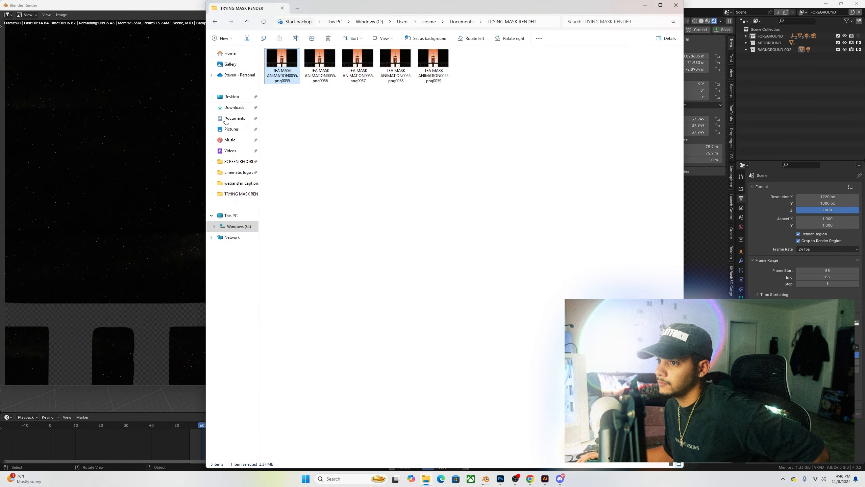
pyautogui.click(183, 134)
pyautogui.scroll(-2, 282, 256)
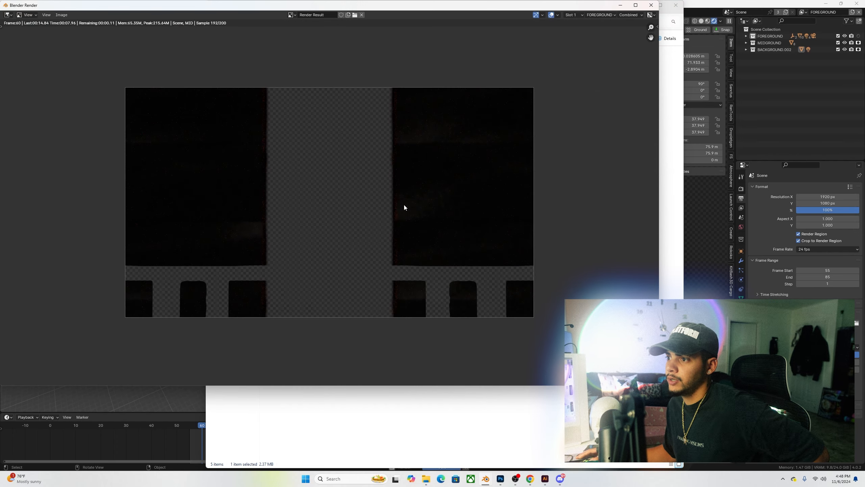